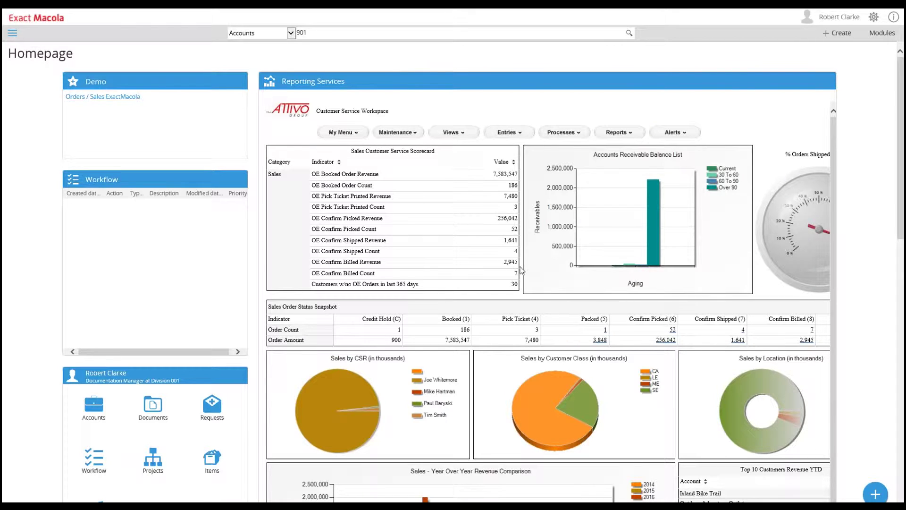
# Step: Search Accounts for 901 to open the Outdoor Adventure Outlet customer card
pyautogui.click(425, 32)
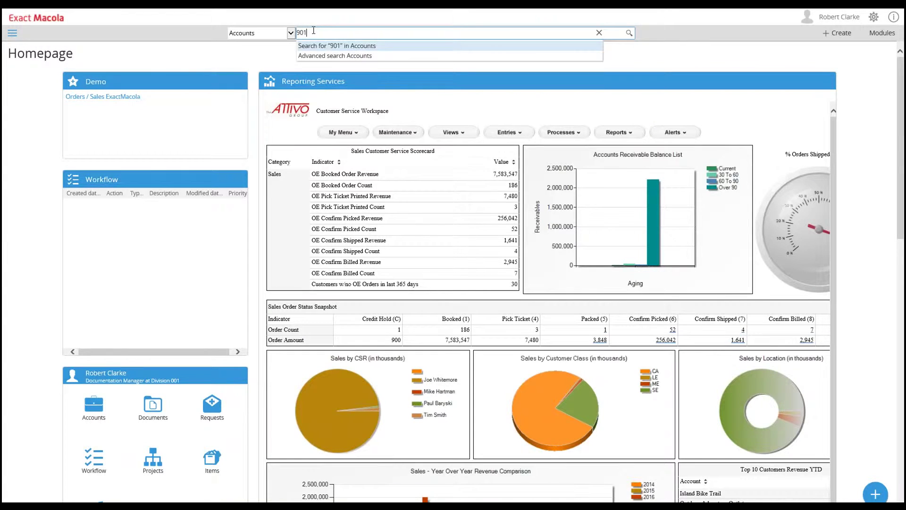
pyautogui.press('Return')
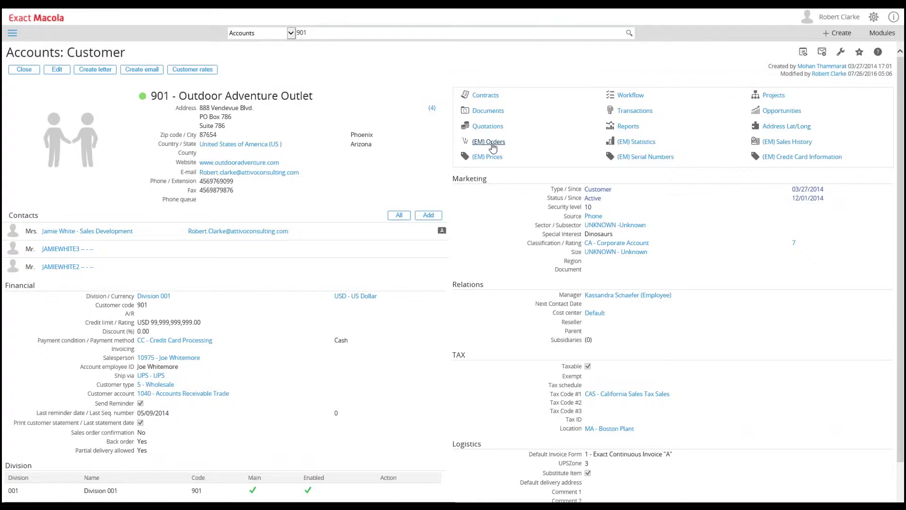
# Step: Open the customer's (EM) Orders and review its 15 open and 163 history orders
pyautogui.click(492, 147)
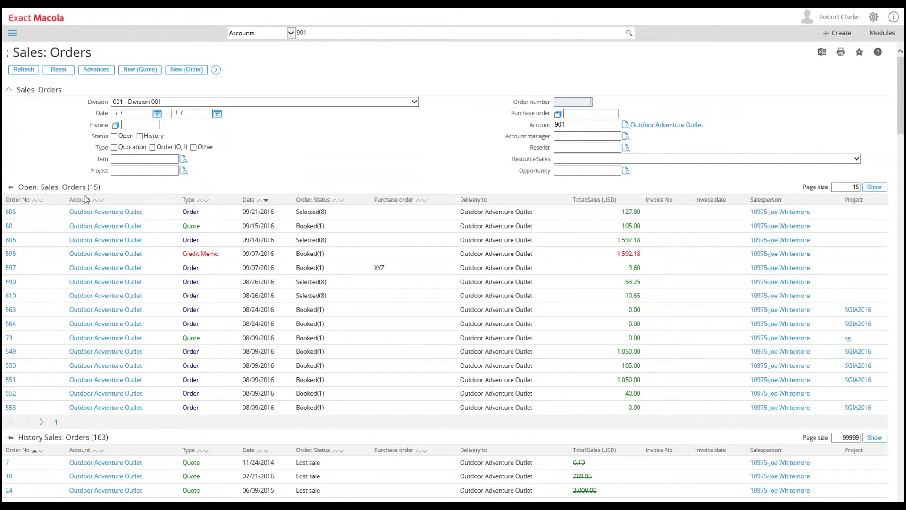
pyautogui.scroll(-3, 106, 353)
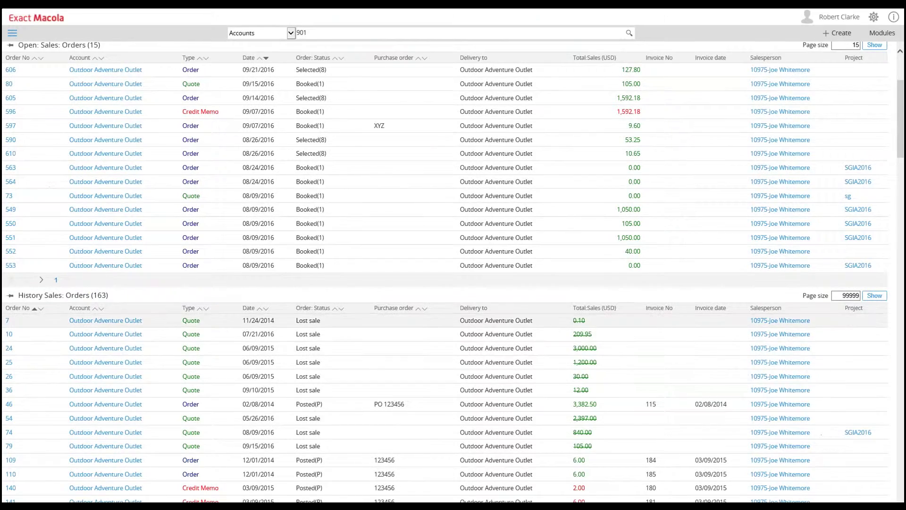
pyautogui.scroll(-6, 106, 322)
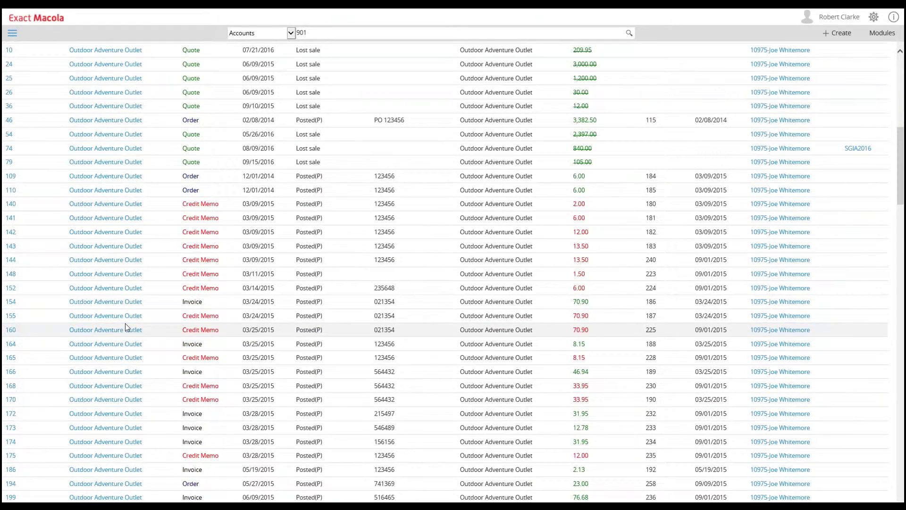
pyautogui.scroll(9, 106, 232)
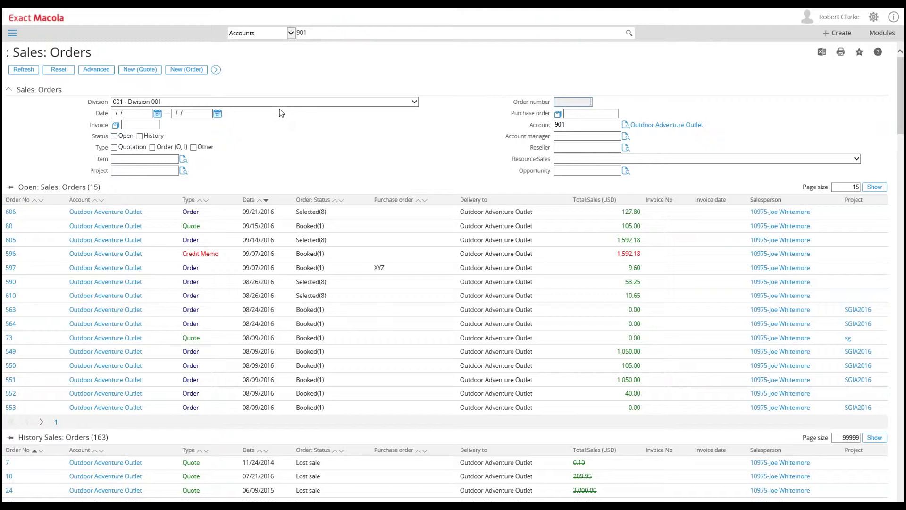
# Step: Create a new quote with payment condition 30 instead of CC, saved as Quote 81
pyautogui.click(149, 74)
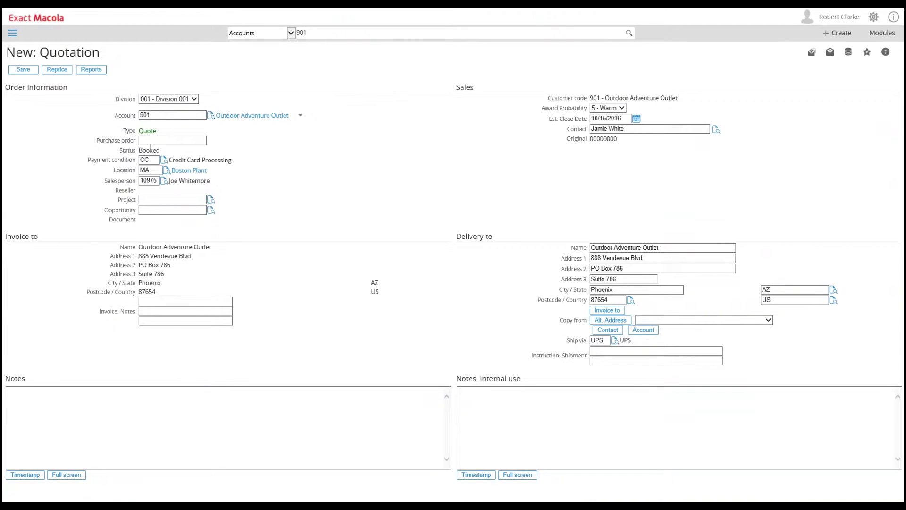
pyautogui.click(152, 159)
pyautogui.moveTo(153, 159); pyautogui.dragTo(140, 161)
pyautogui.write('30')
pyautogui.press('Tab')
pyautogui.press('Tab')
pyautogui.press('Tab')
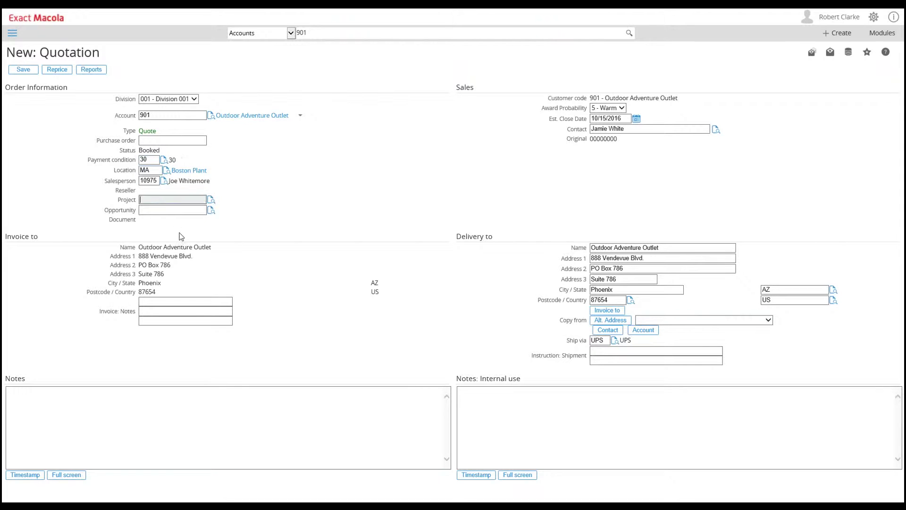
pyautogui.click(23, 70)
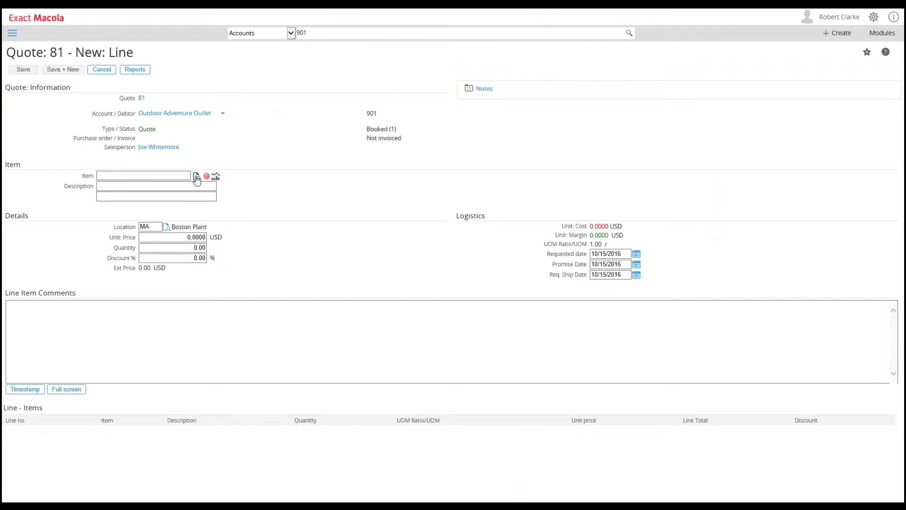
# Step: Add item 10-1516-L, Majestic Flight Adult Large, with quantity 10 to Quote 81
pyautogui.click(196, 176)
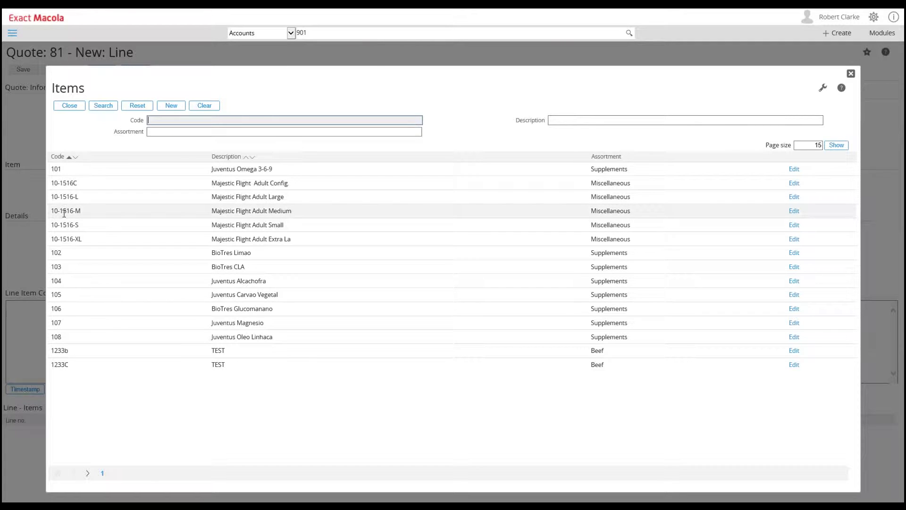
pyautogui.click(72, 199)
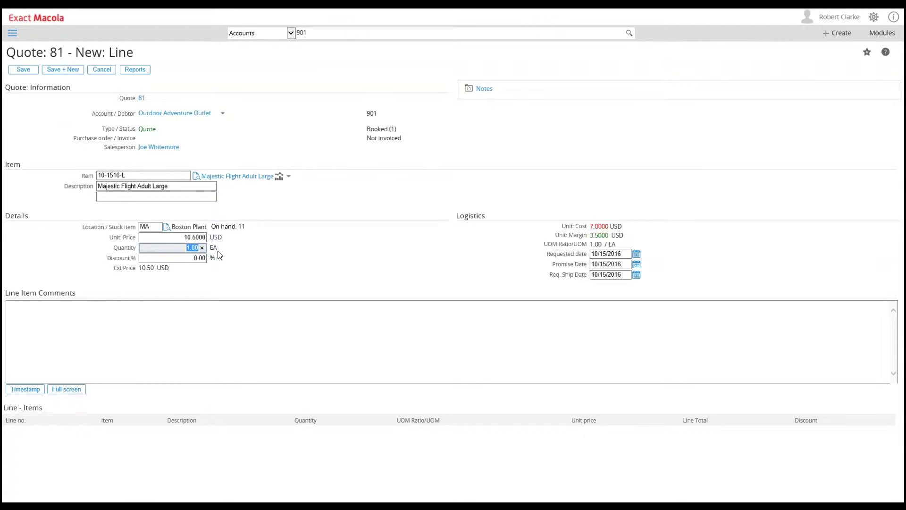
pyautogui.write('10')
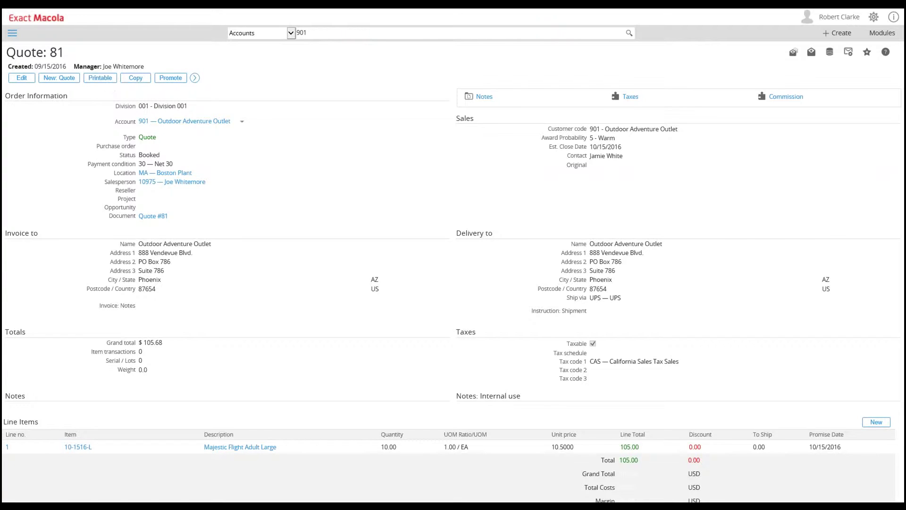
# Step: Print Quote 81 with the Quote Form - ES layout to ICEMOeOrderPrint.pdf
pyautogui.click(106, 85)
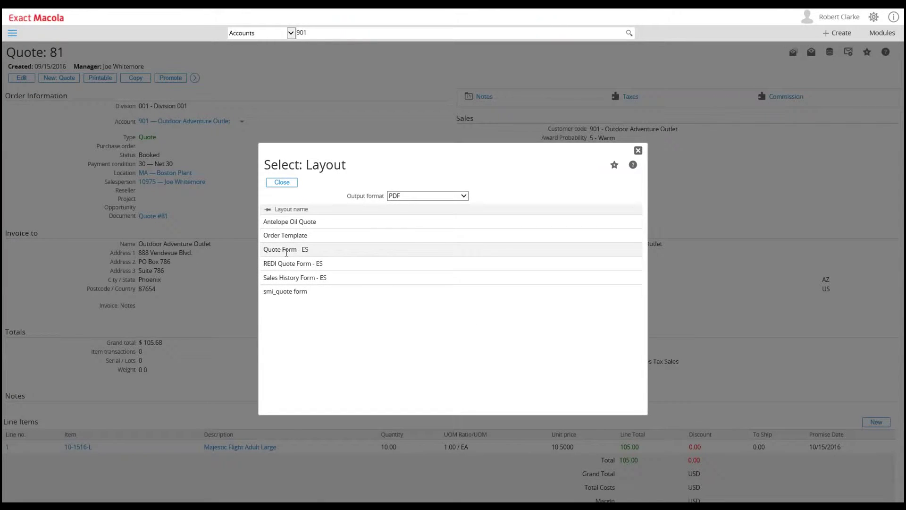
pyautogui.click(286, 252)
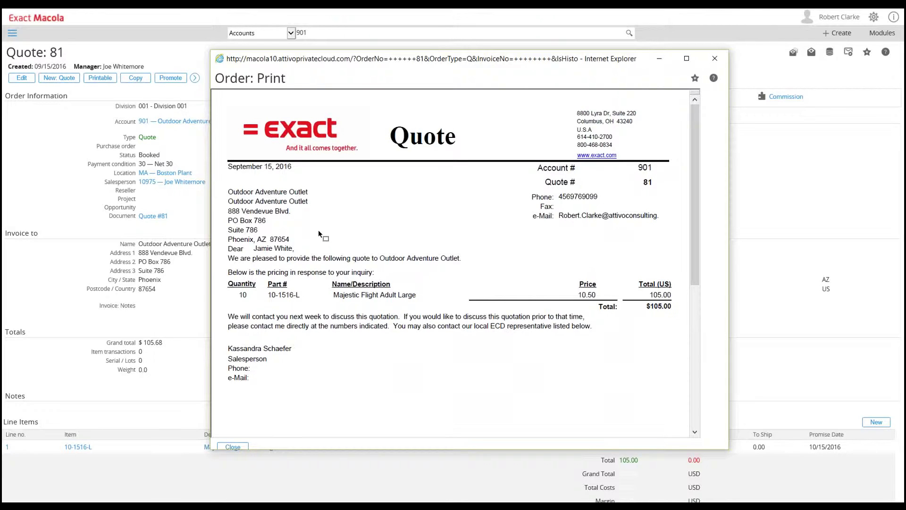
pyautogui.moveTo(349, 188)
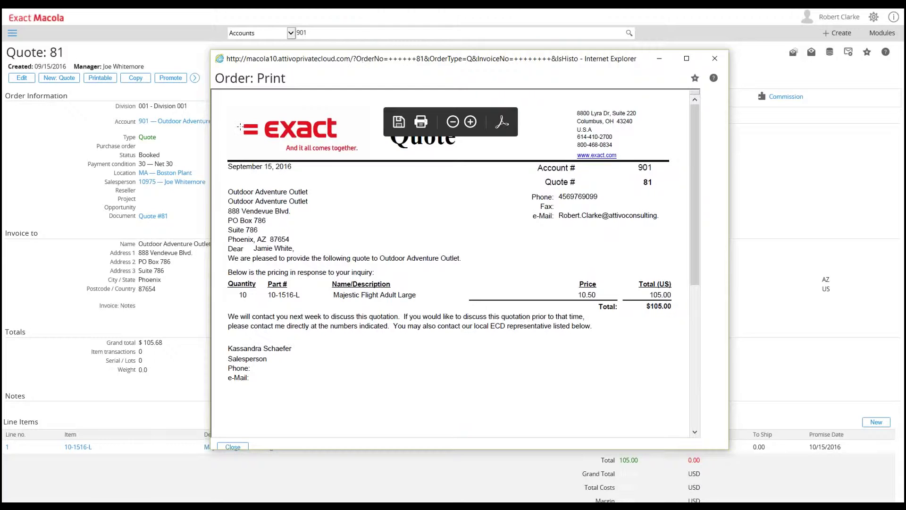
pyautogui.click(423, 123)
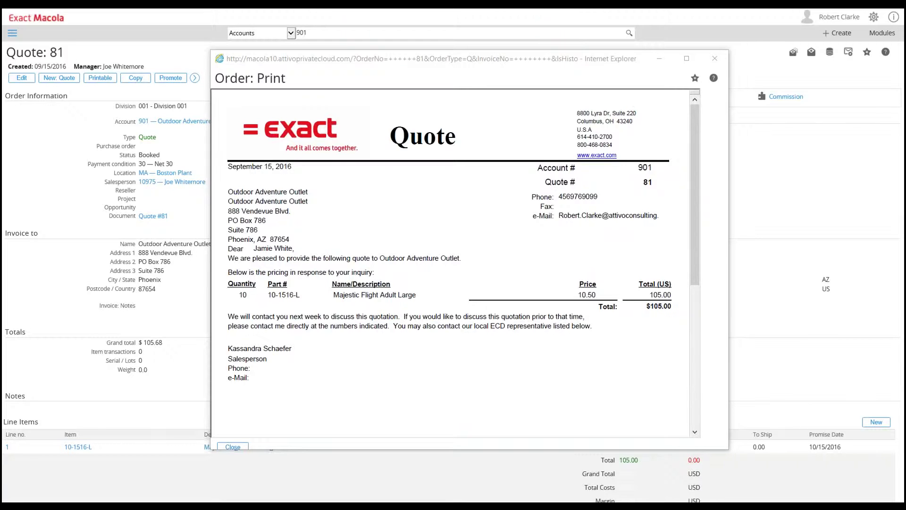
pyautogui.hotkey('alt', 'F4')
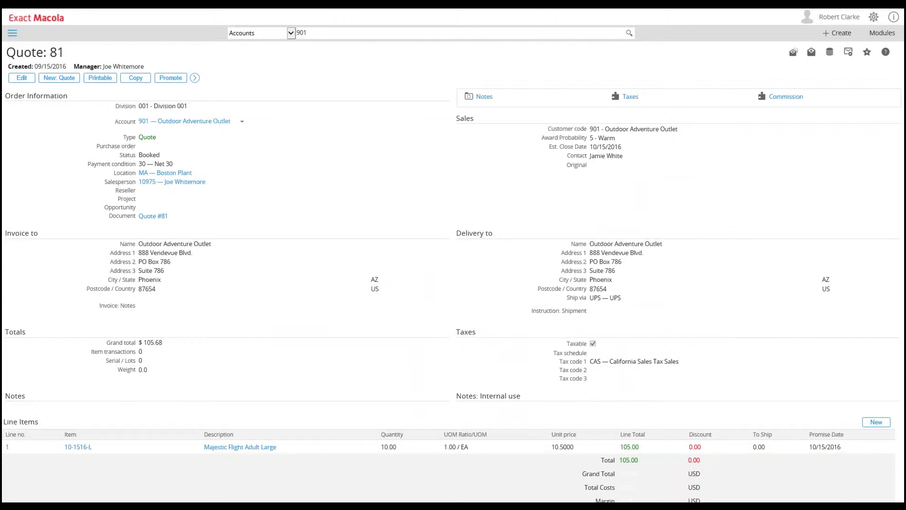
pyautogui.hotkey('alt', 'Tab')
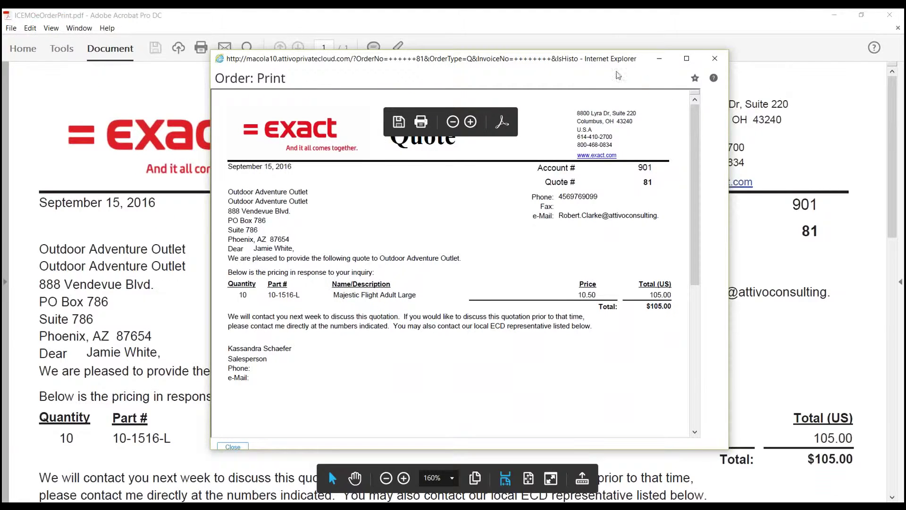
# Step: Close the Order: Print preview window and the Acrobat PDF of the quote
pyautogui.click(713, 64)
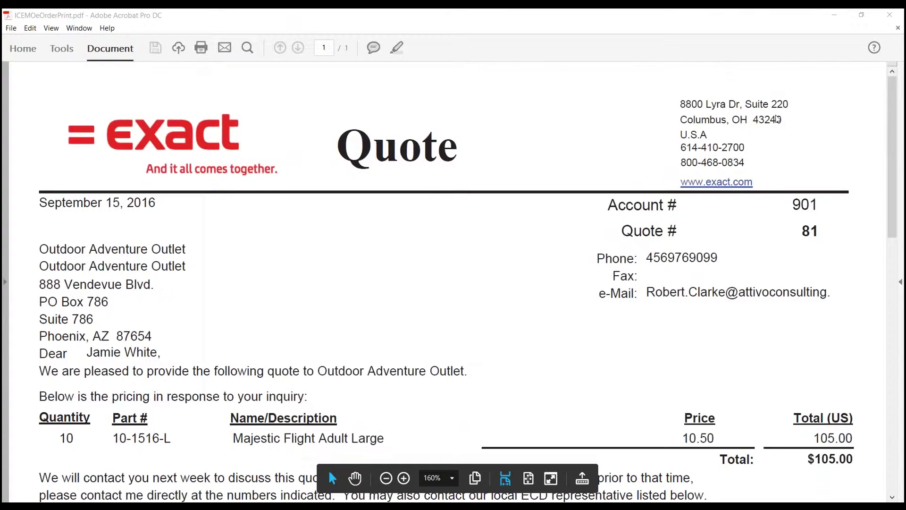
pyautogui.click(889, 17)
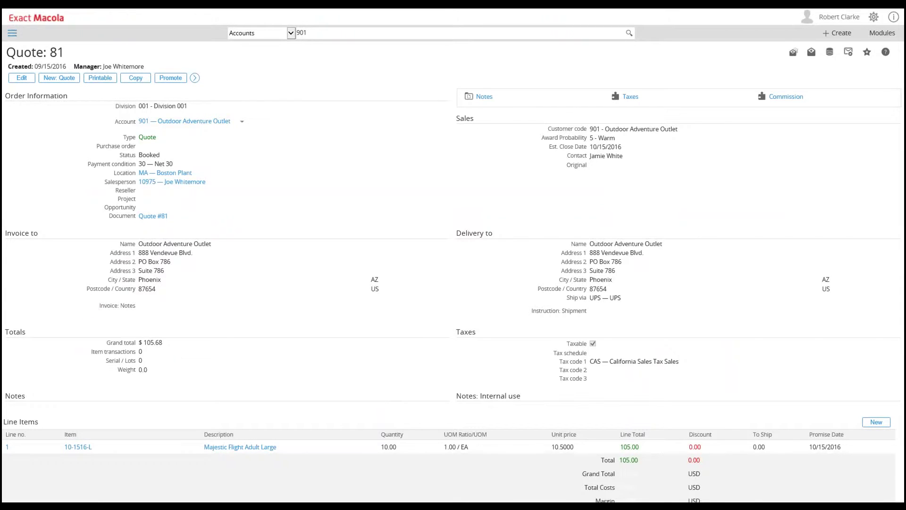
# Step: Go back to Sales: Orders and save a new quote with payment condition 30 as Quote 82
pyautogui.click(13, 20)
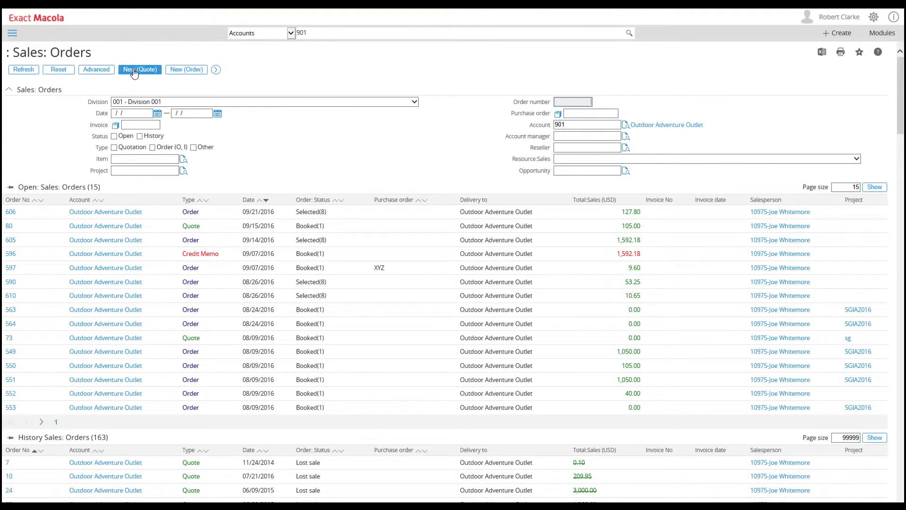
pyautogui.click(134, 71)
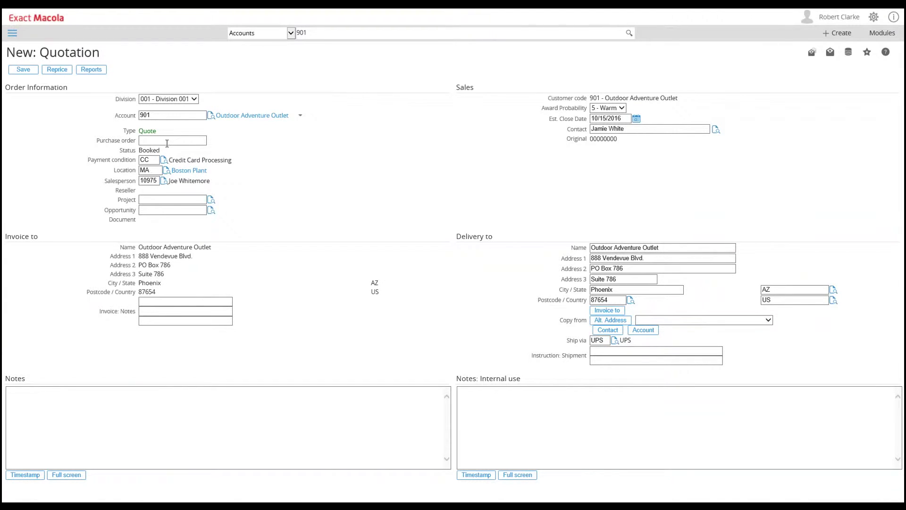
pyautogui.moveTo(155, 159); pyautogui.dragTo(113, 159)
pyautogui.write('30')
pyautogui.press('Tab')
pyautogui.press('Tab')
pyautogui.press('Tab')
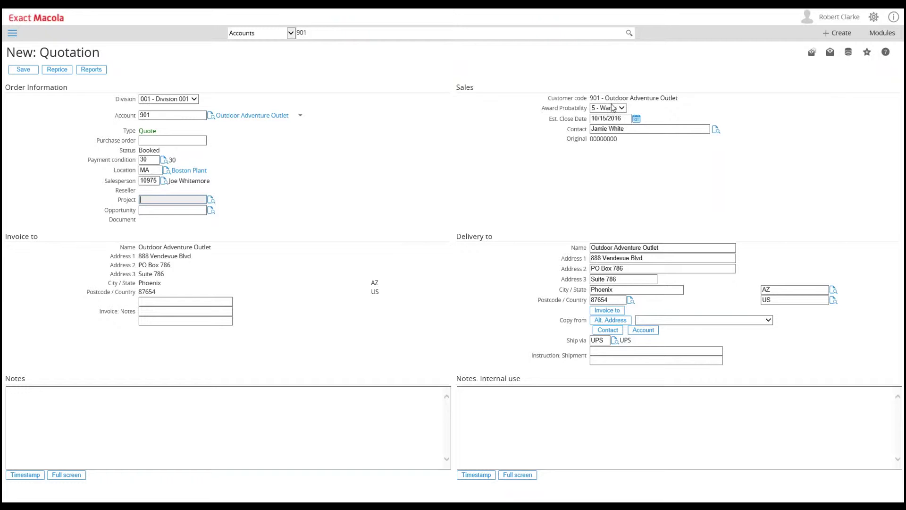
pyautogui.click(23, 69)
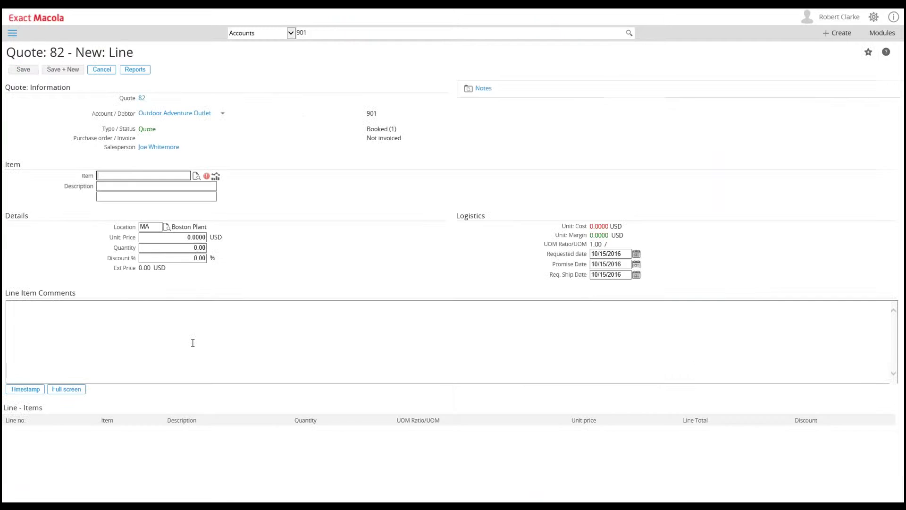
# Step: Add a 10-1516-L line with quantity 10 to Quote 82
pyautogui.click(196, 176)
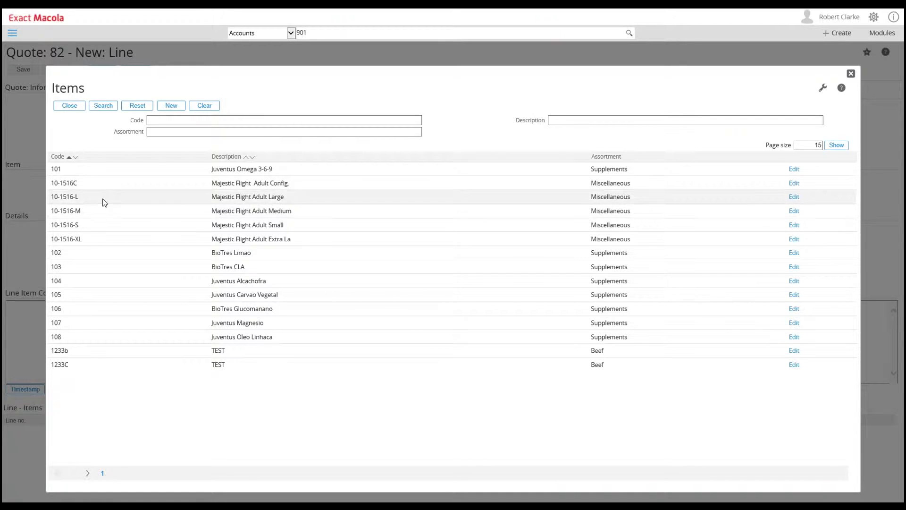
pyautogui.click(104, 202)
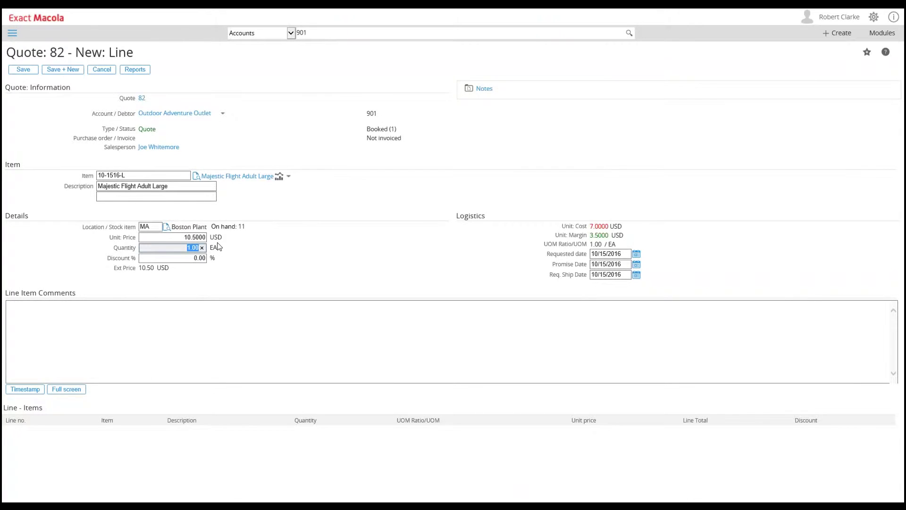
pyautogui.write('10')
pyautogui.click(71, 71)
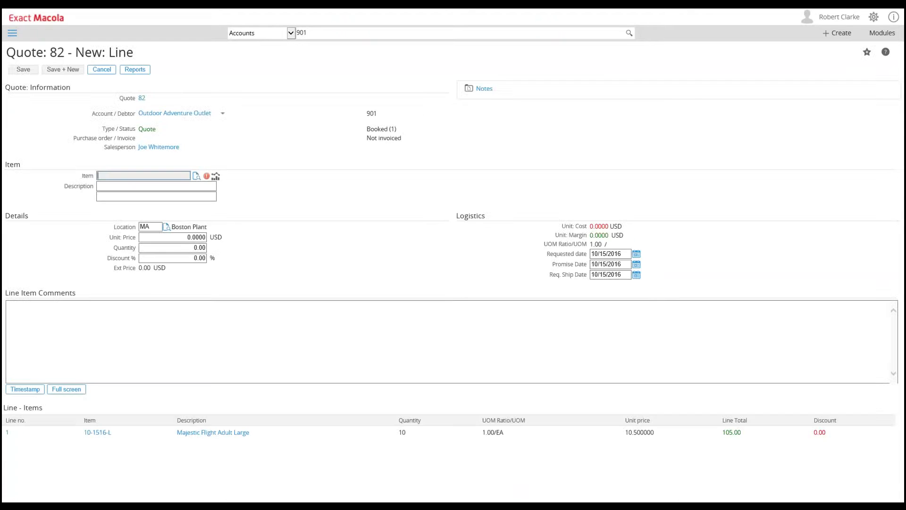
# Step: Add 10-1516-M and 10-1516-S lines, 10 each, bringing the total to $317.04
pyautogui.click(196, 175)
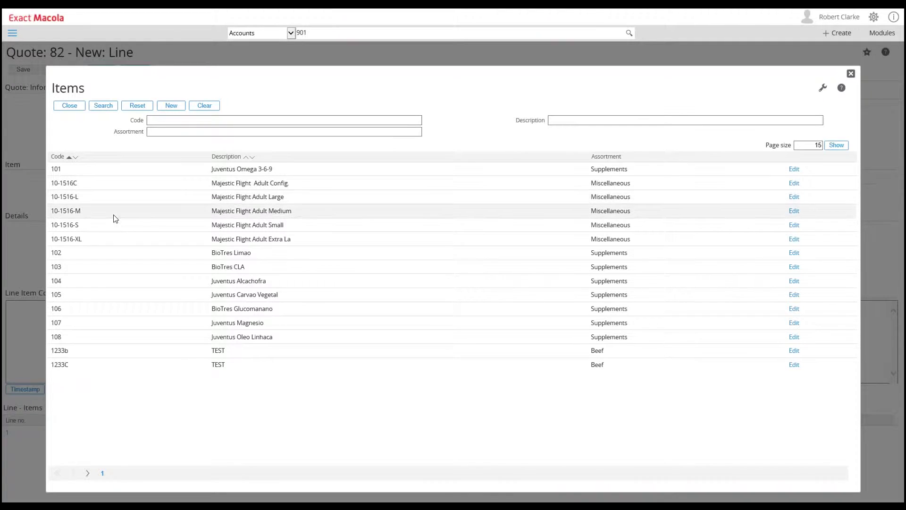
pyautogui.click(107, 214)
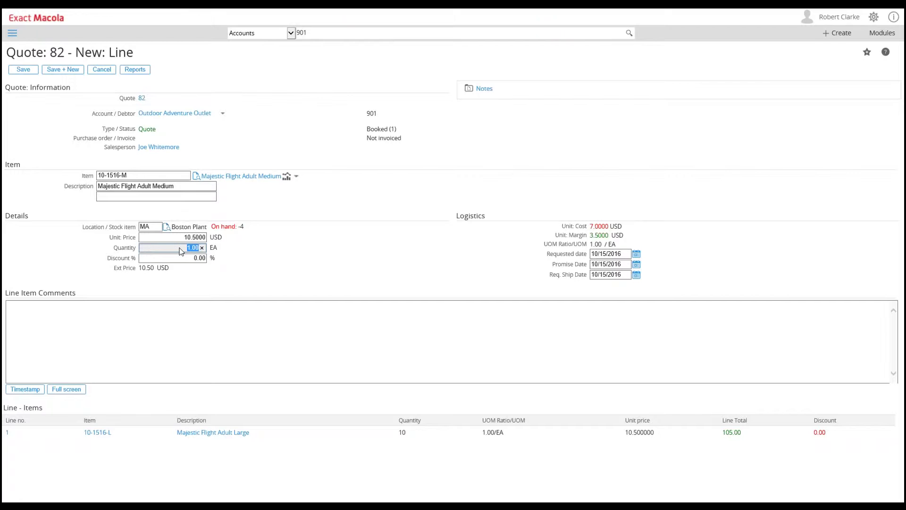
pyautogui.write('10')
pyautogui.press('Return')
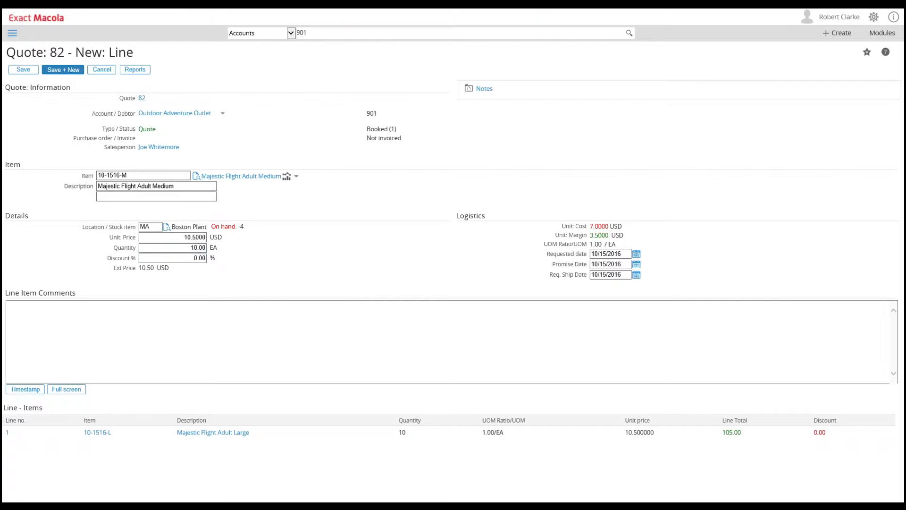
pyautogui.click(69, 73)
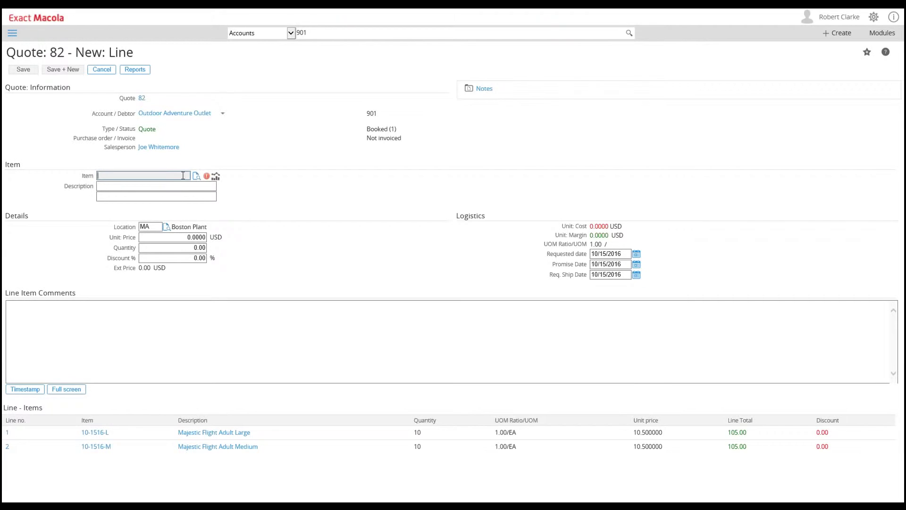
pyautogui.click(197, 176)
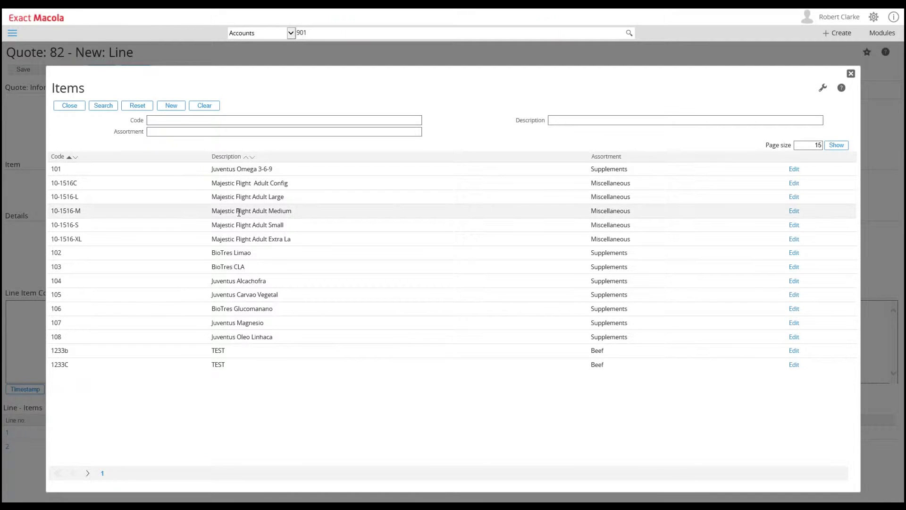
pyautogui.click(227, 223)
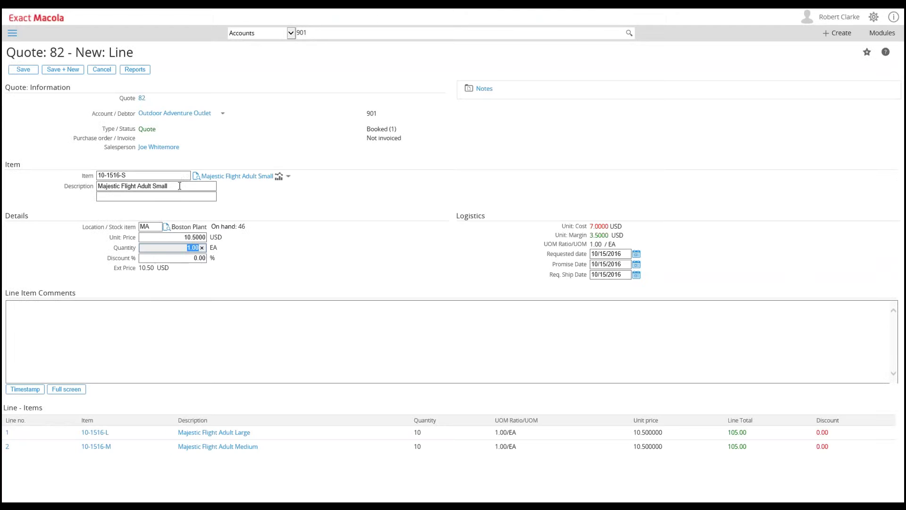
pyautogui.write('10.00')
pyautogui.click(23, 69)
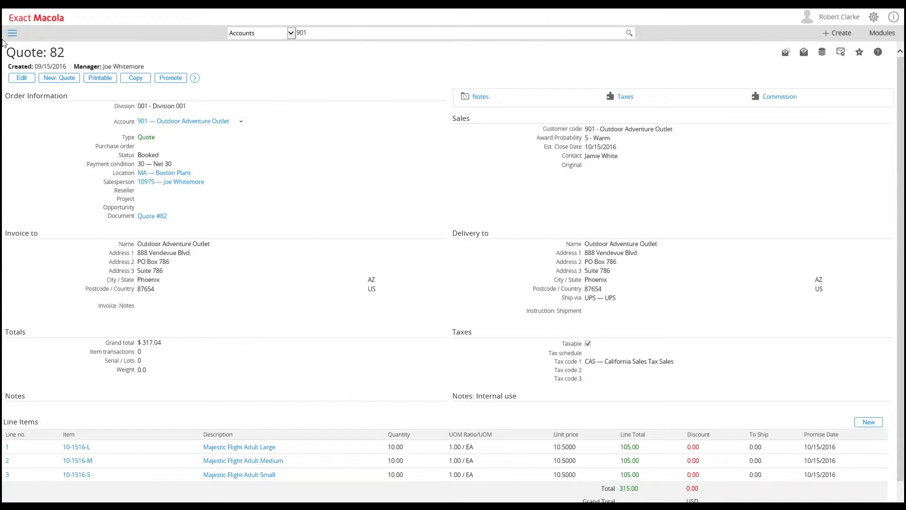
# Step: Find the Outdoor Adventure Outlet account, open its (EM) Orders, and open Quote 81
pyautogui.click(298, 33)
pyautogui.click(325, 33)
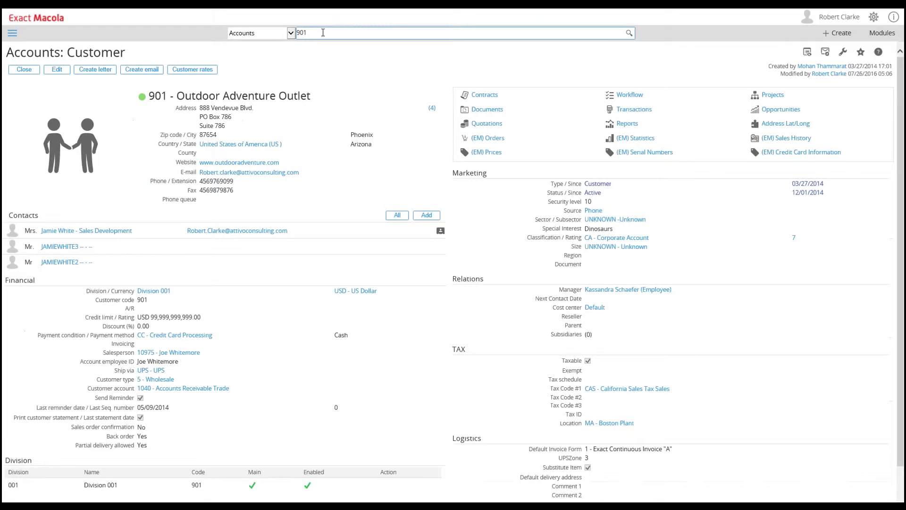
pyautogui.click(491, 144)
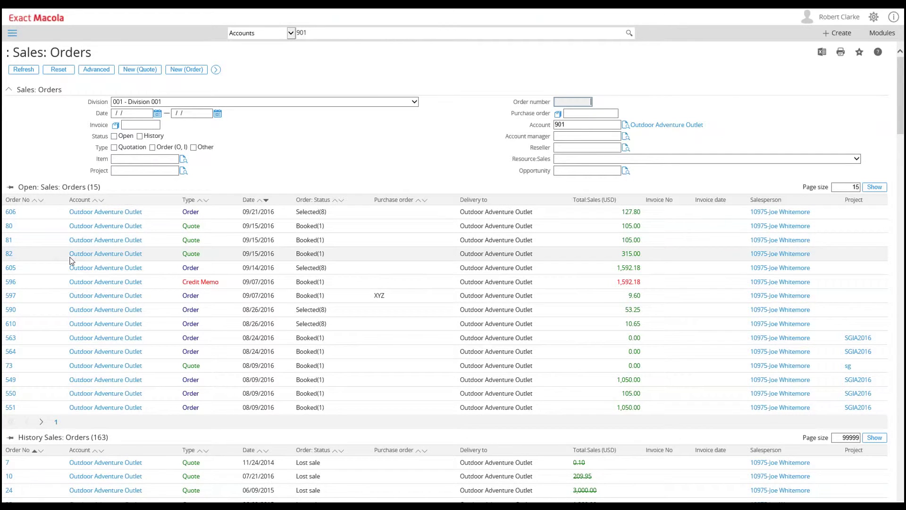
pyautogui.click(9, 242)
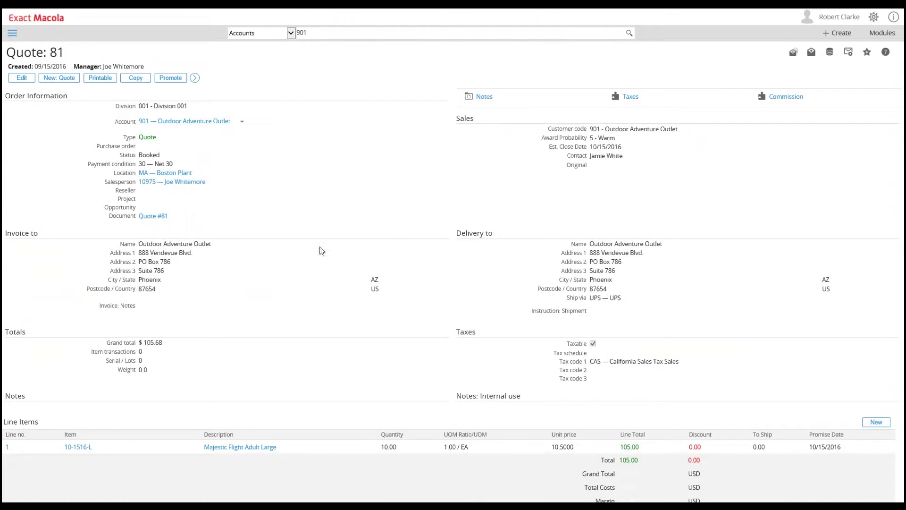
# Step: Request promotion of Quote 81 to a sales order
pyautogui.click(171, 78)
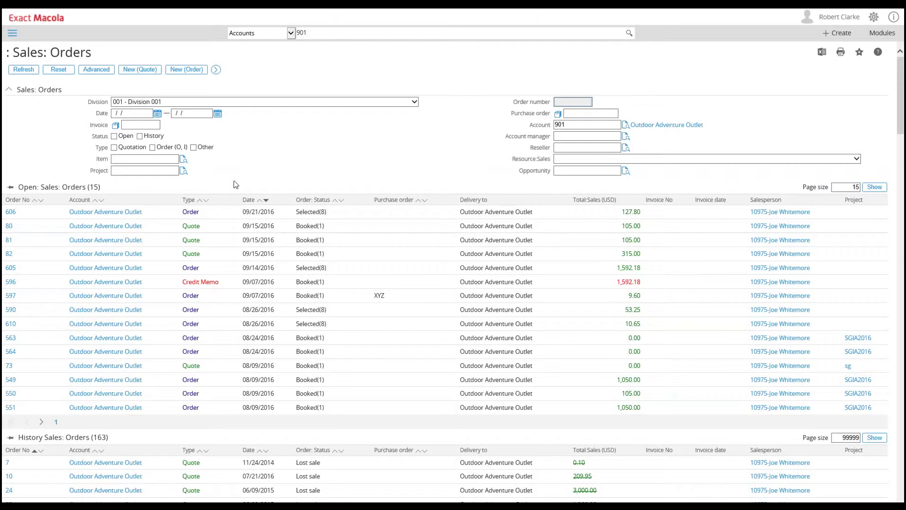
# Step: Open quote 81's promotion request task from the homepage workflow, then search up the Outdoor Adventure Outlet account
pyautogui.click(11, 34)
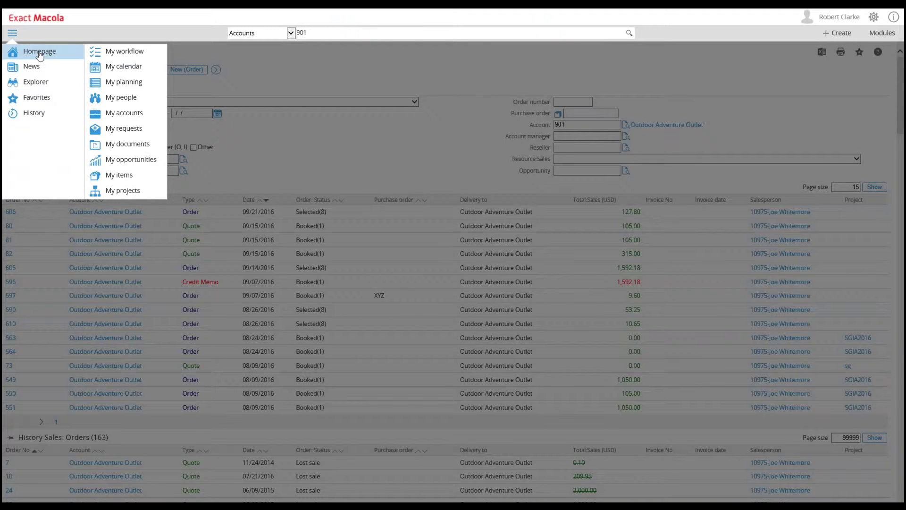
pyautogui.click(40, 56)
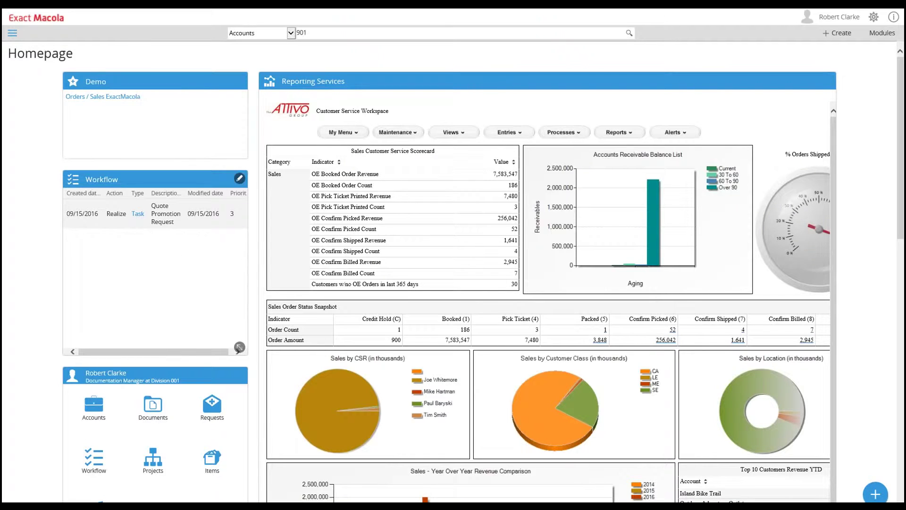
pyautogui.click(136, 216)
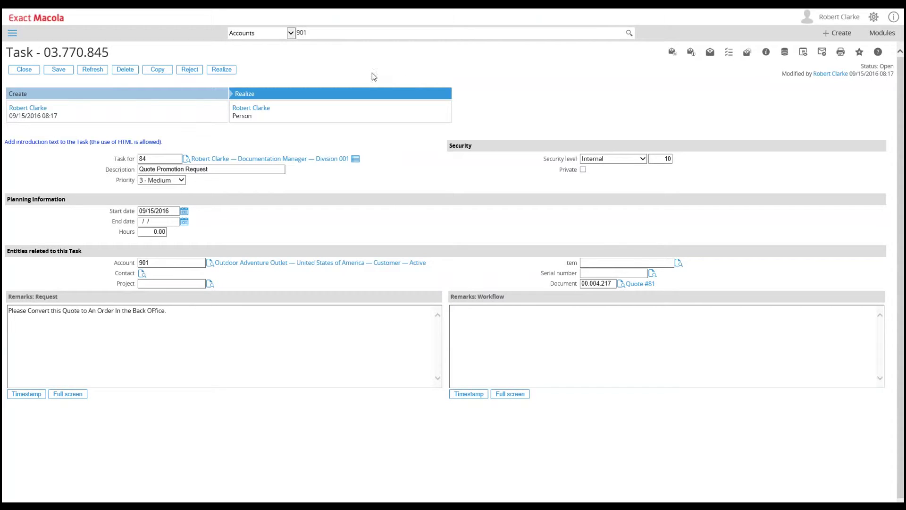
pyautogui.click(332, 34)
pyautogui.press('Return')
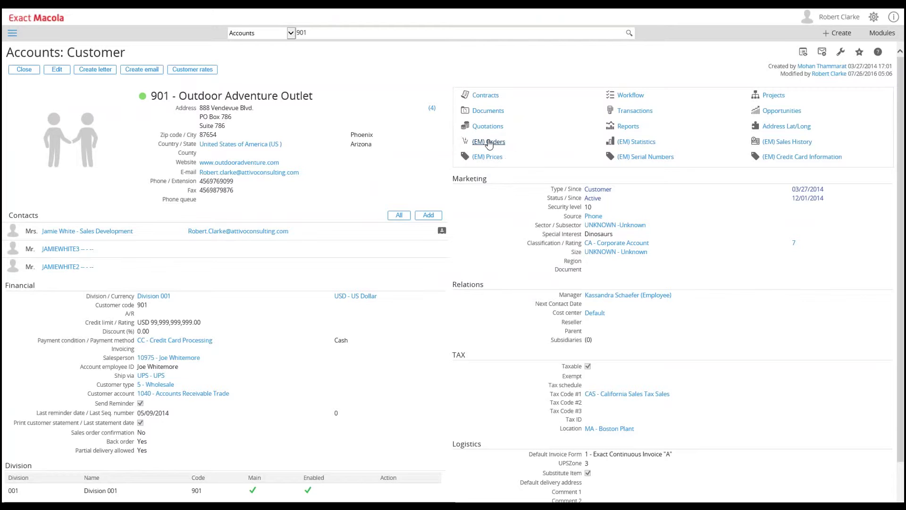
# Step: Open quote 82 from Outdoor Adventure Outlet's sales orders and expand its extra actions beside Promote
pyautogui.click(489, 142)
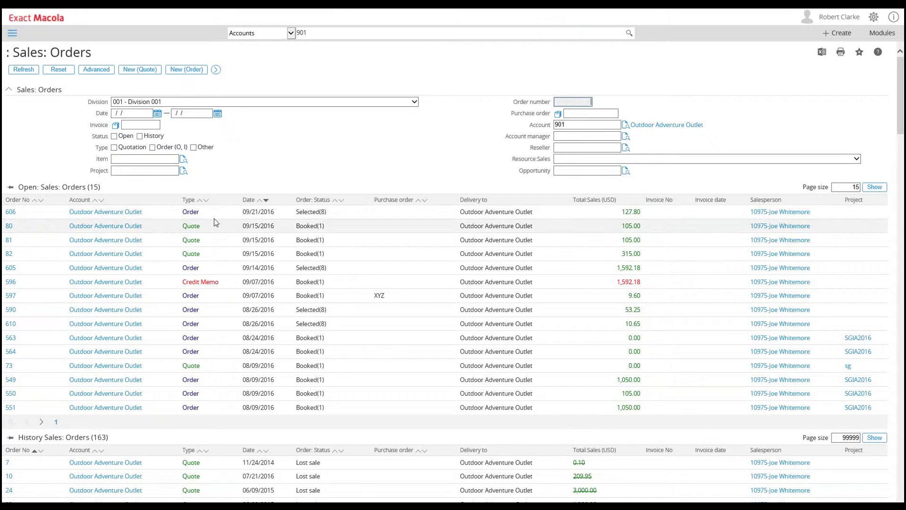
pyautogui.click(10, 256)
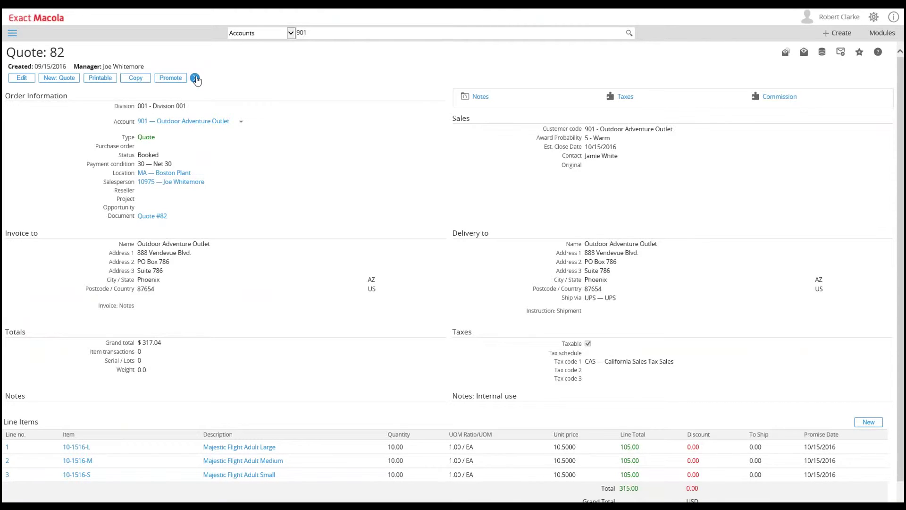
pyautogui.click(194, 78)
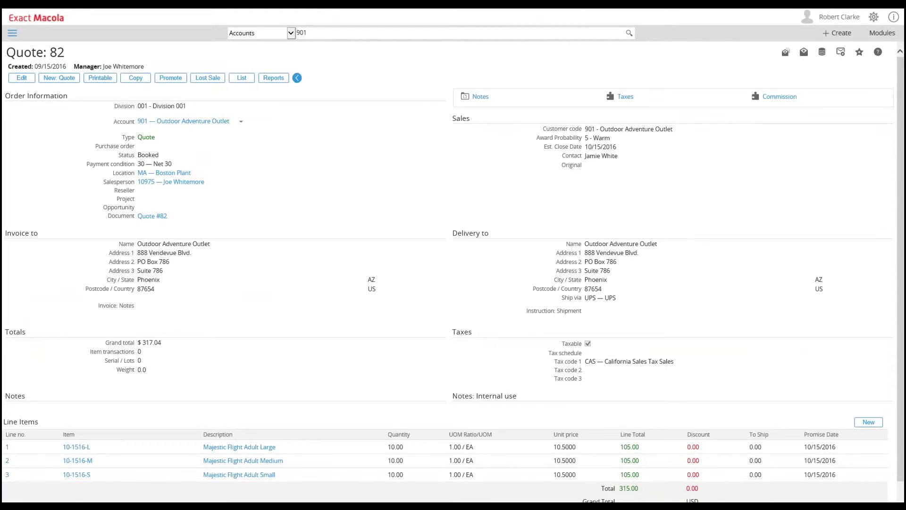
# Step: Mark quote 82 as a lost sale with lost sales code 100 and a note on why it was lost
pyautogui.click(202, 80)
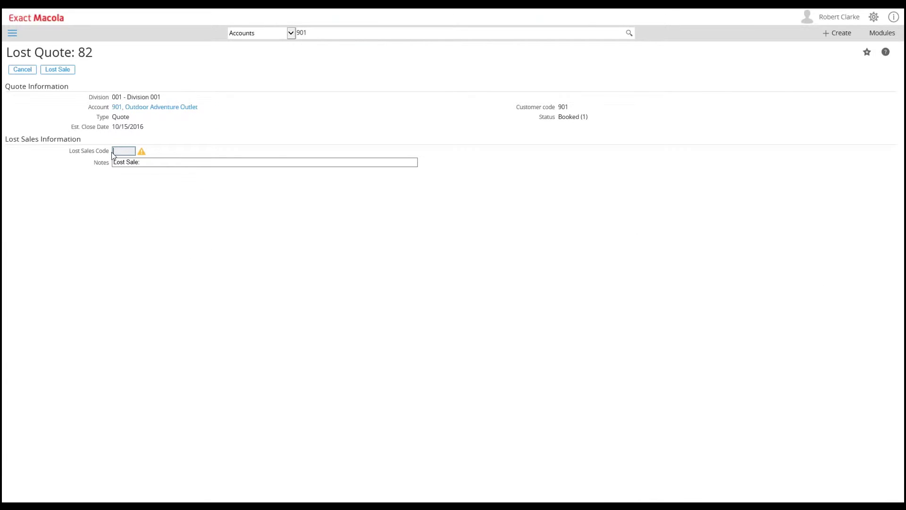
pyautogui.write('100')
pyautogui.press('Tab')
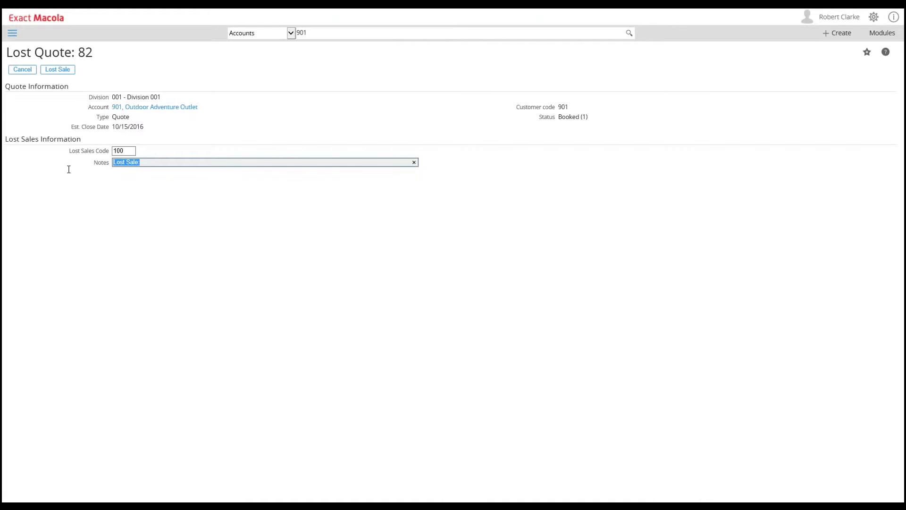
pyautogui.write('Why the order was')
pyautogui.press('BackSpace')
pyautogui.press('BackSpace')
pyautogui.press('BackSpace')
pyautogui.write('was los')
pyautogui.click(65, 72)
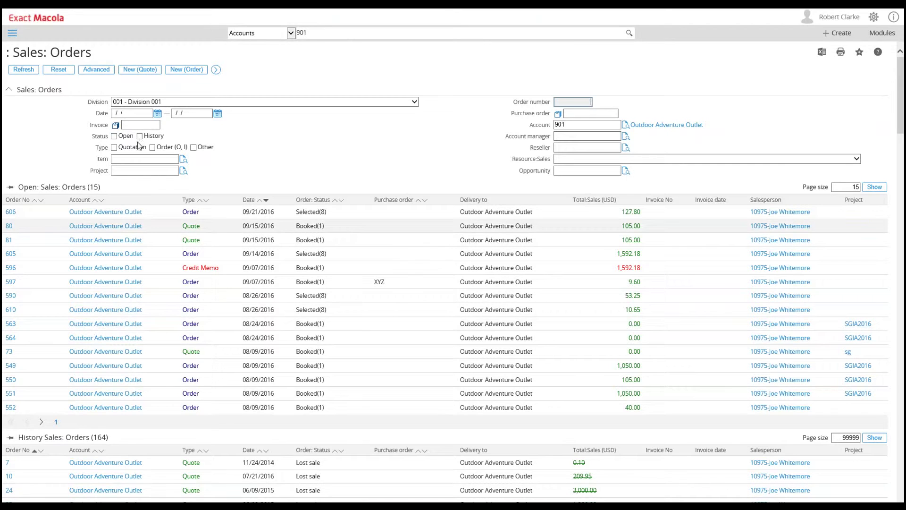
# Step: Find Outdoor Adventure Outlet and save a new sales order with payment condition 30
pyautogui.click(306, 33)
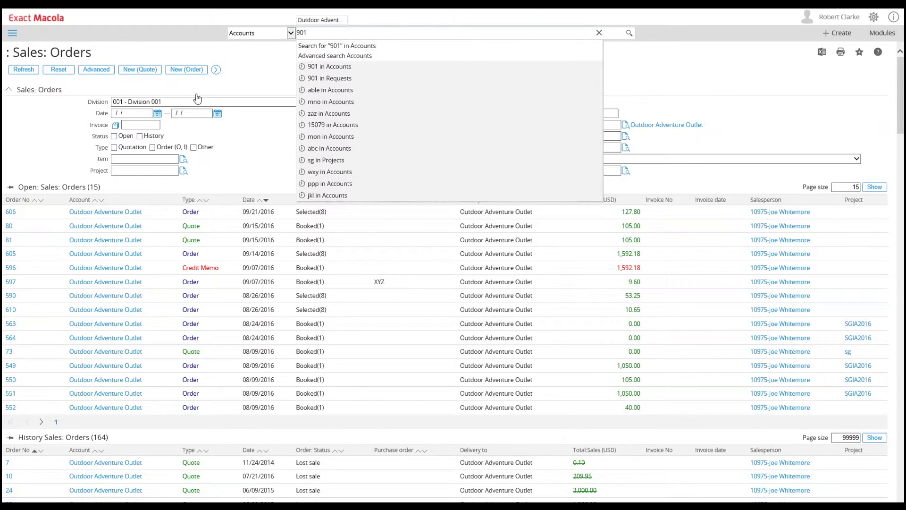
pyautogui.press('Escape')
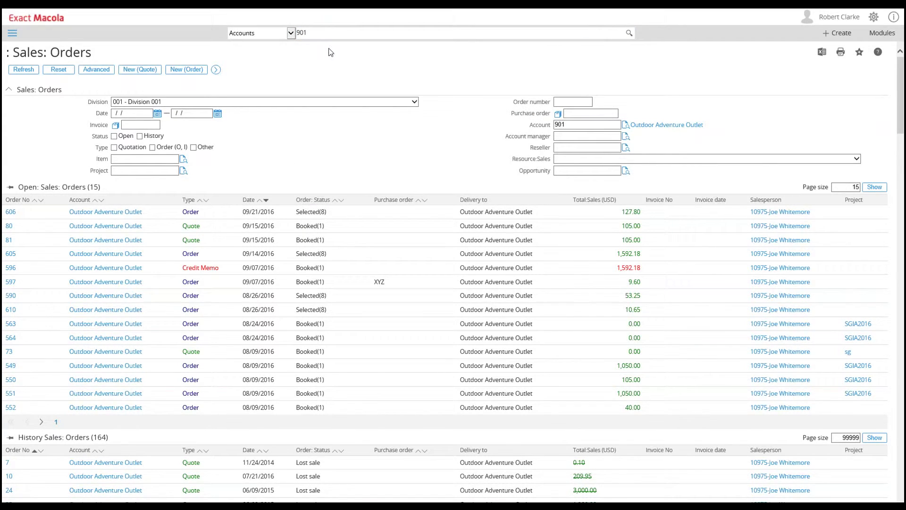
pyautogui.press('Return')
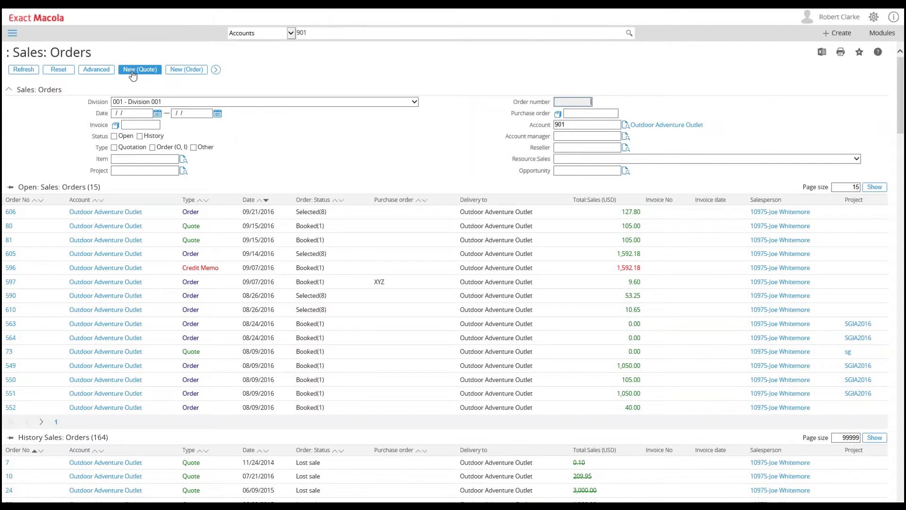
pyautogui.click(187, 70)
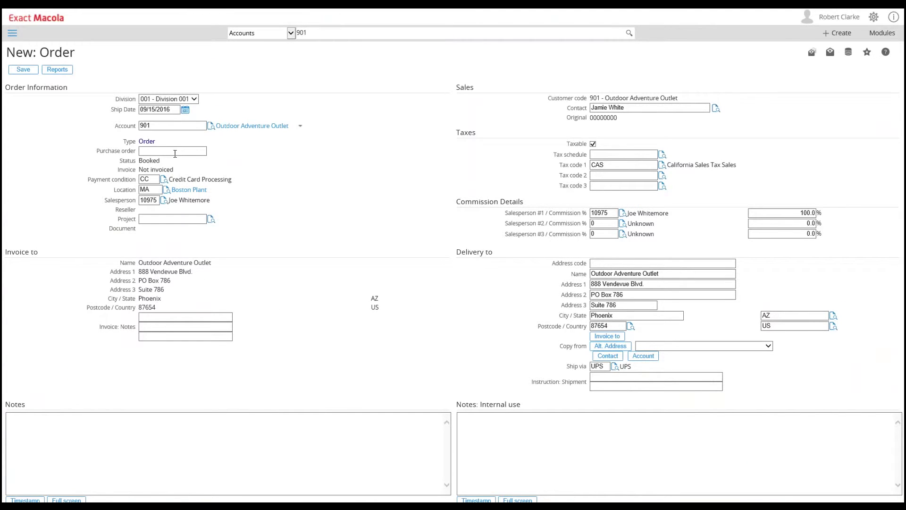
pyautogui.moveTo(159, 179); pyautogui.dragTo(136, 174)
pyautogui.write('30')
pyautogui.press('Tab')
pyautogui.press('Tab')
pyautogui.press('Tab')
pyautogui.press('Tab')
pyautogui.click(24, 71)
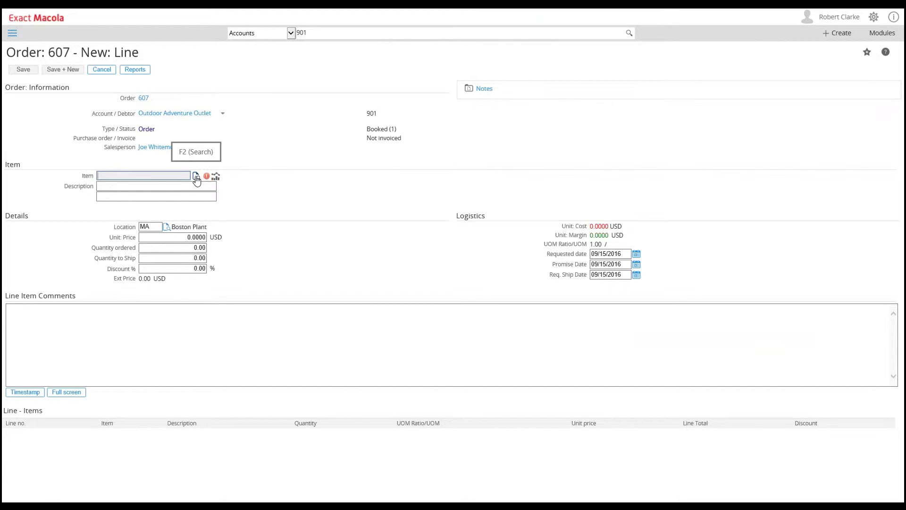
# Step: Add an order line for 10 of item 10-1516-S (Majestic Flight Adult Small)
pyautogui.click(196, 177)
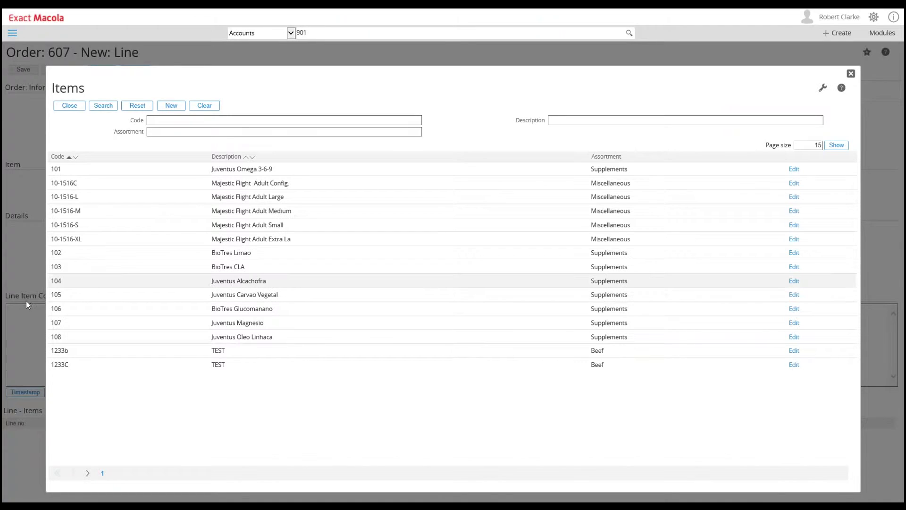
pyautogui.click(91, 225)
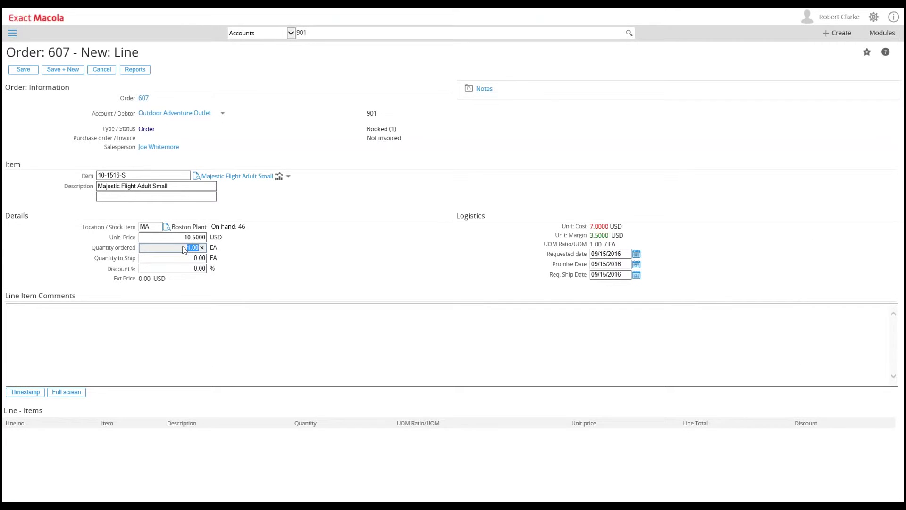
pyautogui.write('10.00')
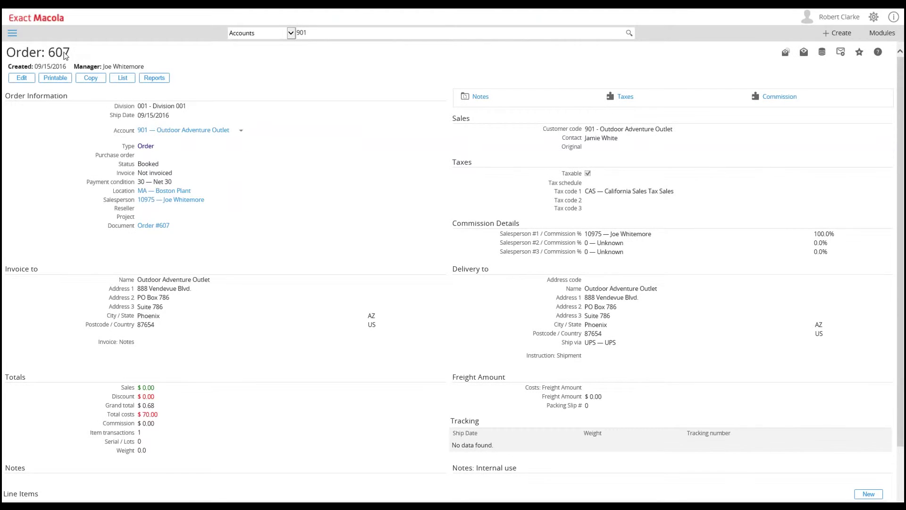
# Step: Note order number 607, return to the homepage, and bring up the modules list
pyautogui.moveTo(70, 52); pyautogui.dragTo(48, 53)
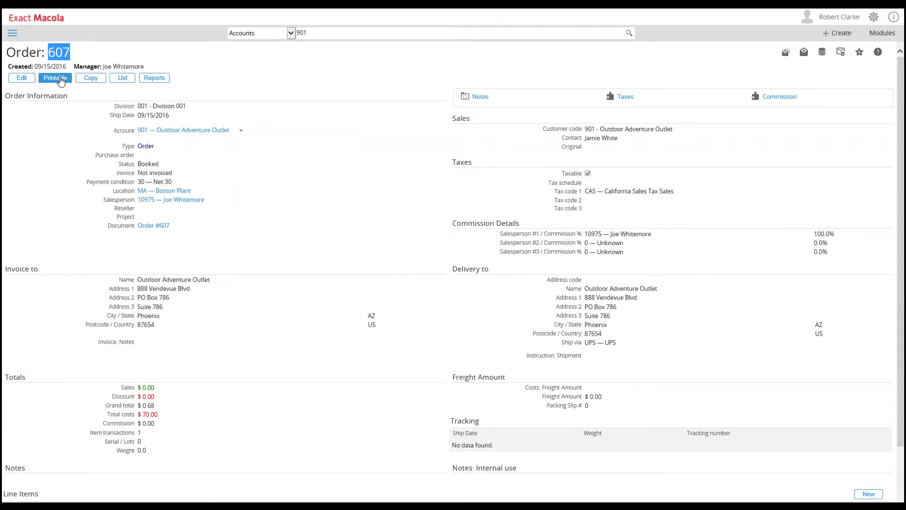
pyautogui.click(15, 36)
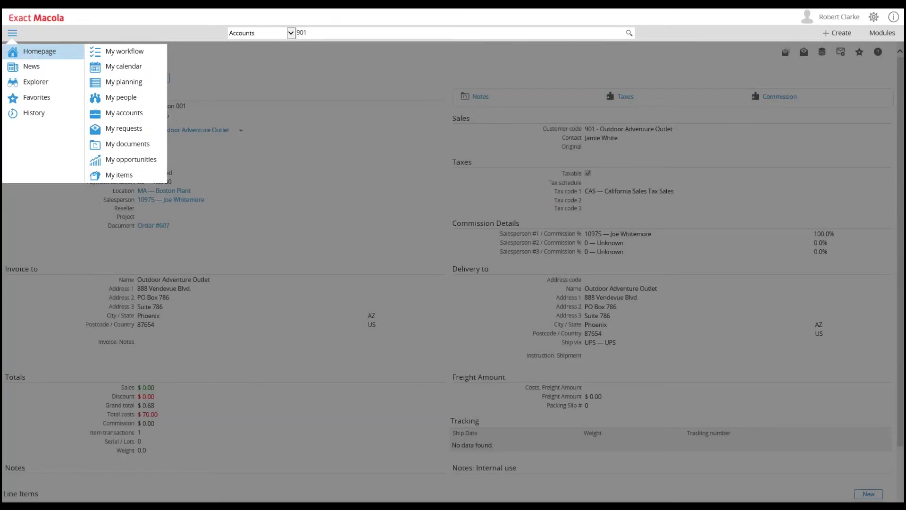
pyautogui.click(39, 51)
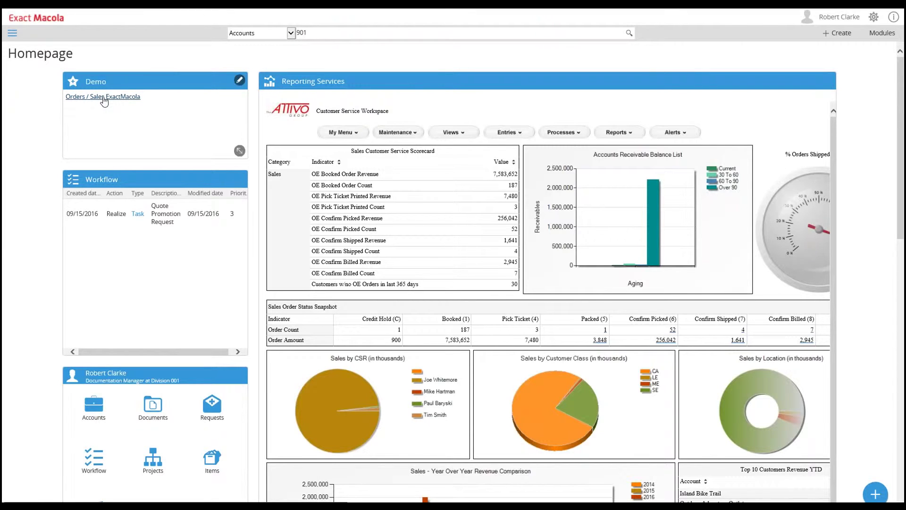
pyautogui.click(884, 34)
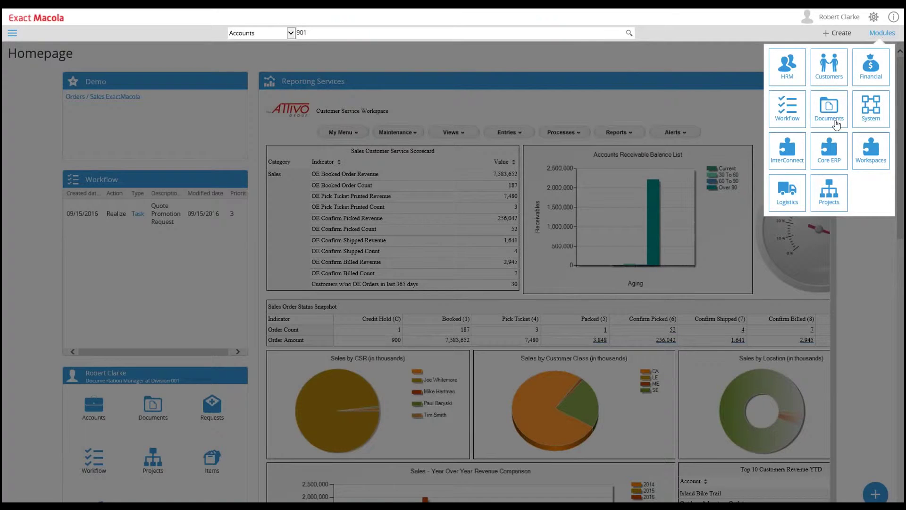
# Step: Go to InterConnect's Orders / Sales reports and load the Open Order list of 15 sales orders
pyautogui.click(783, 154)
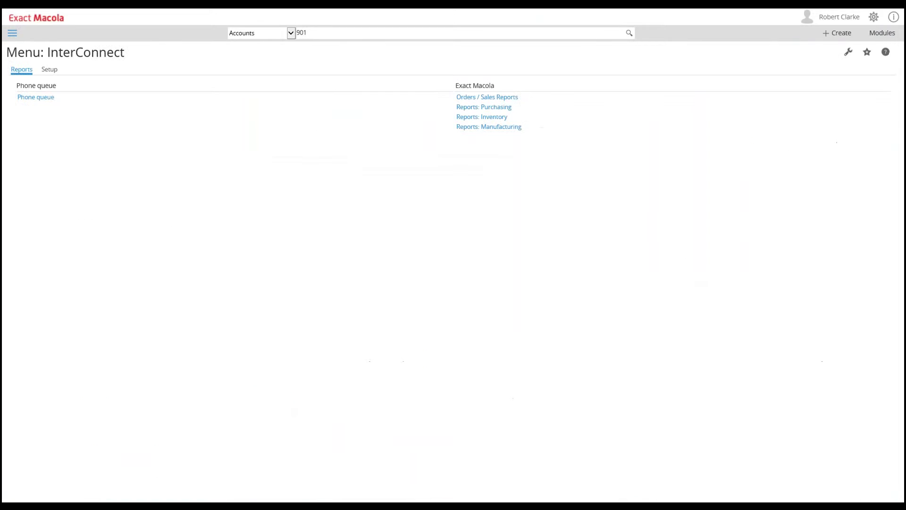
pyautogui.click(23, 75)
pyautogui.click(488, 97)
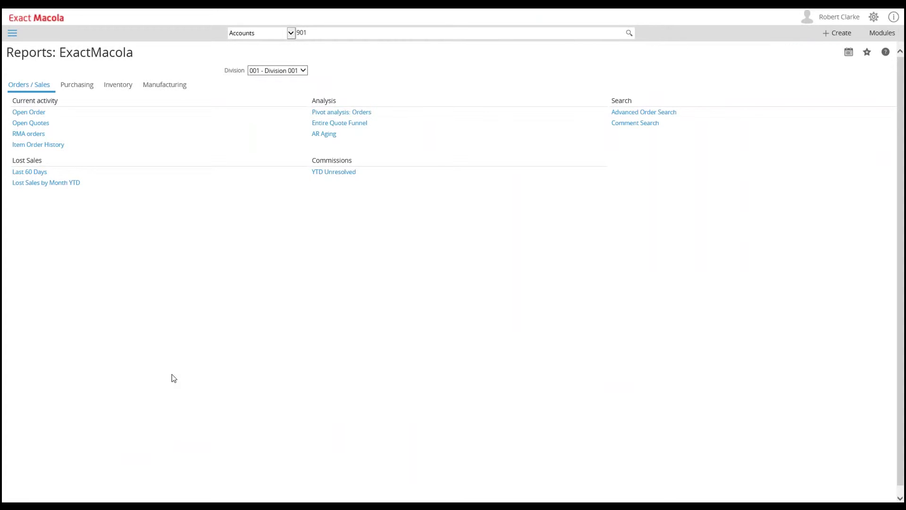
pyautogui.click(30, 116)
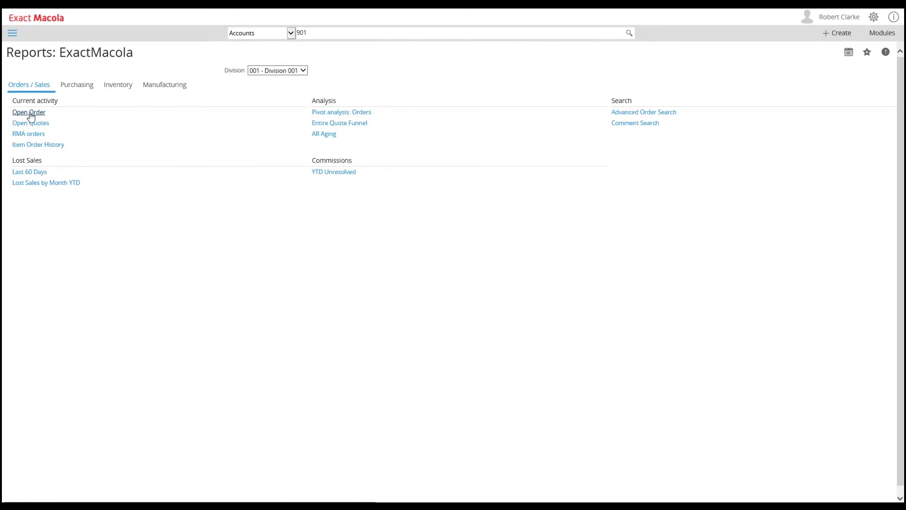
pyautogui.click(29, 113)
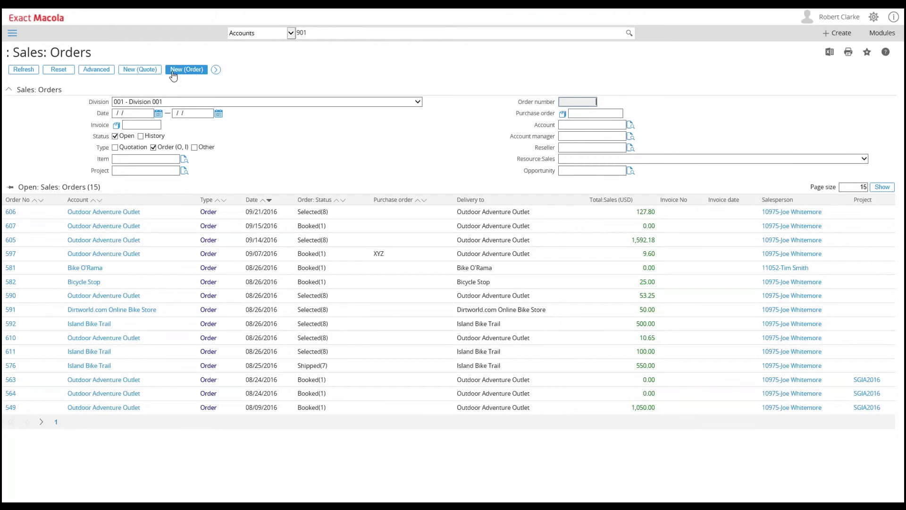
# Step: Start a new quotation and save it as a Demo favorite described as New: Quote
pyautogui.click(156, 75)
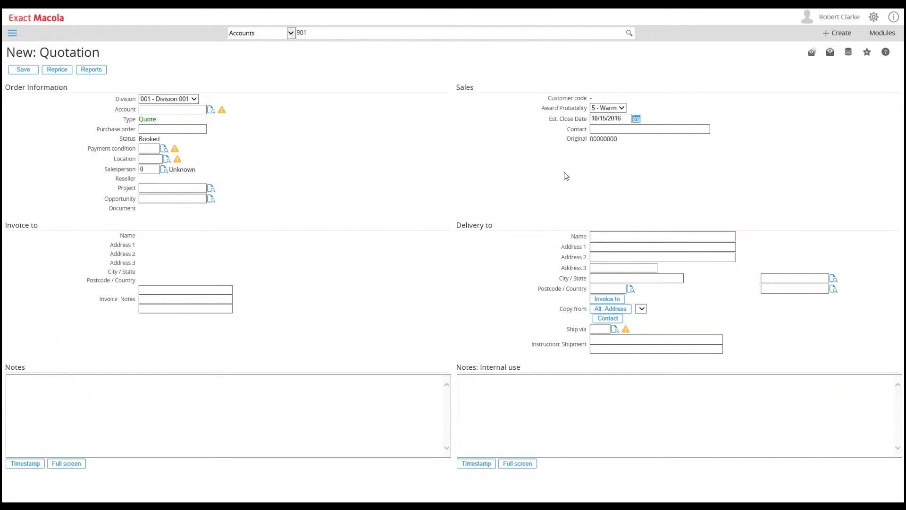
pyautogui.click(867, 53)
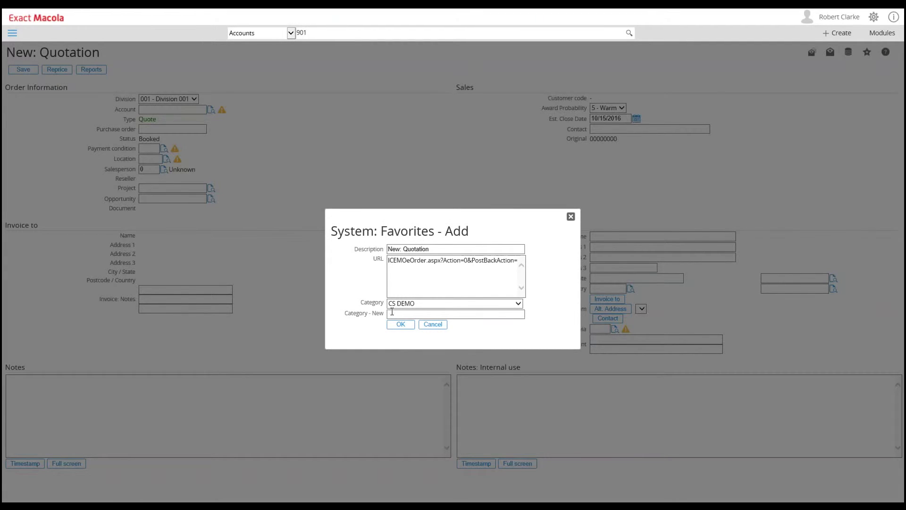
pyautogui.click(519, 304)
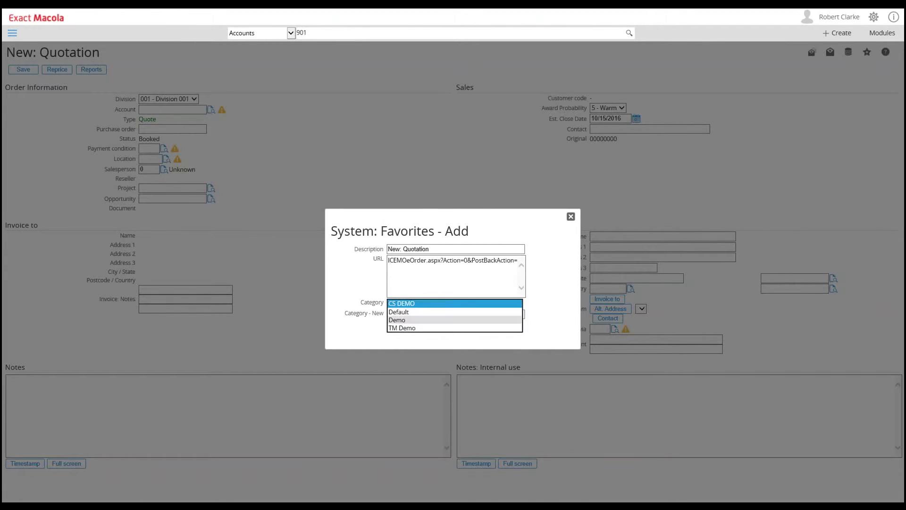
pyautogui.click(399, 320)
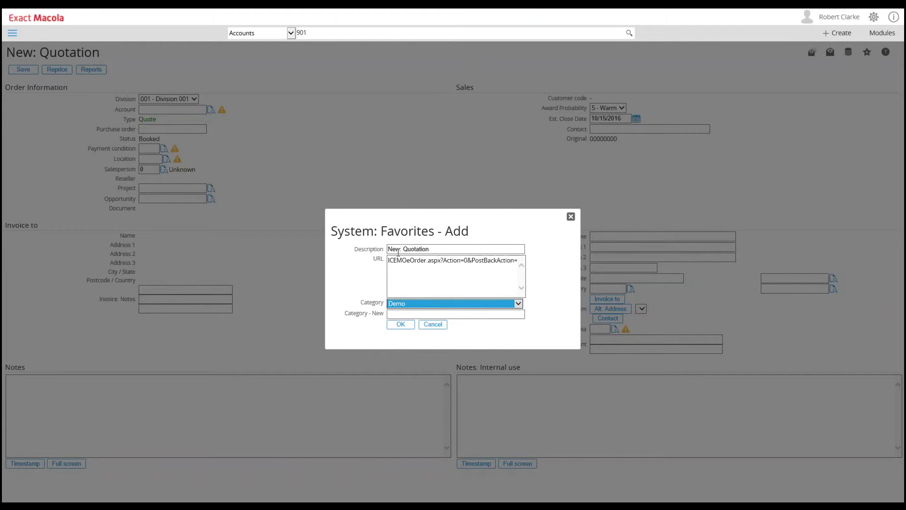
pyautogui.click(437, 251)
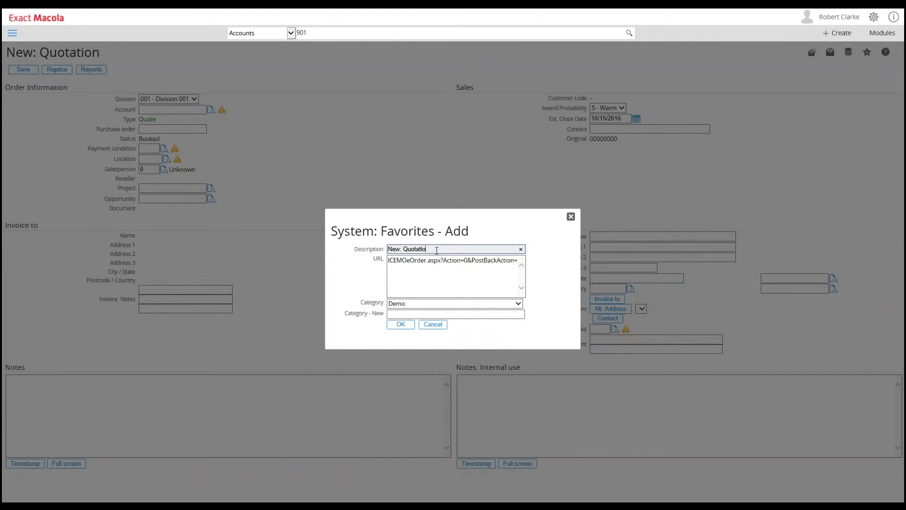
pyautogui.press('BackSpace')
pyautogui.press('BackSpace')
pyautogui.press('BackSpace')
pyautogui.press('BackSpace')
pyautogui.write('e')
pyautogui.click(401, 325)
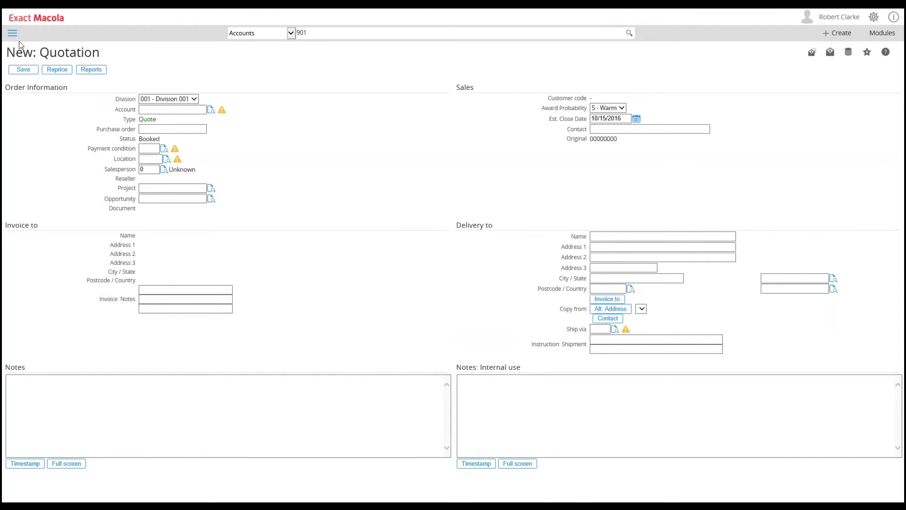
# Step: Return to the Orders / Sales reports via Modules > InterConnect
pyautogui.click(877, 37)
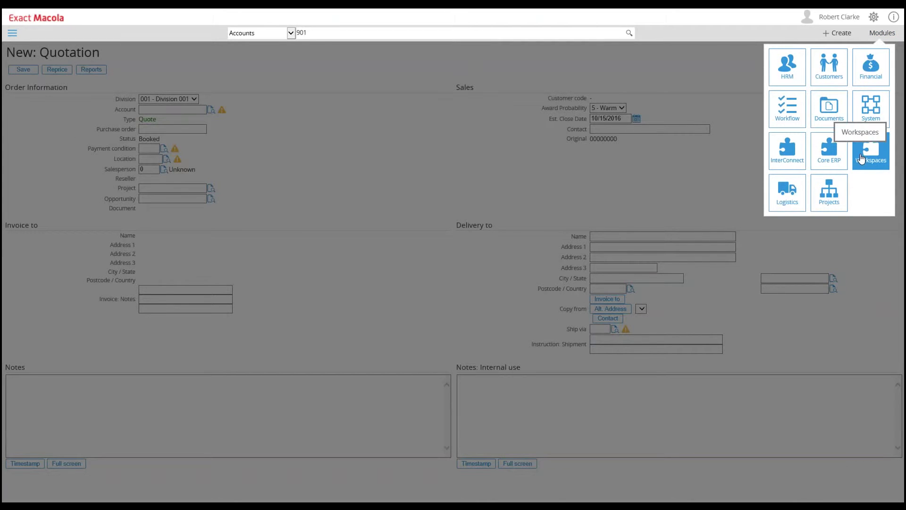
pyautogui.click(786, 150)
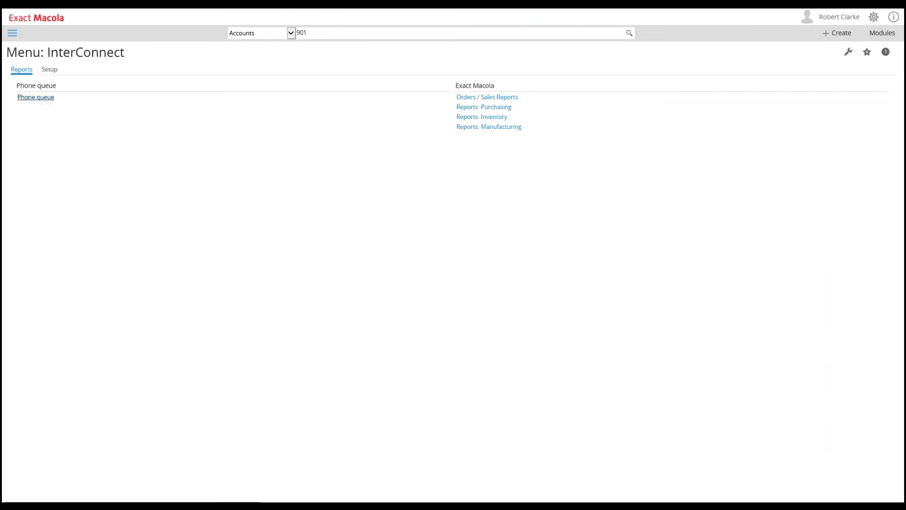
pyautogui.click(482, 99)
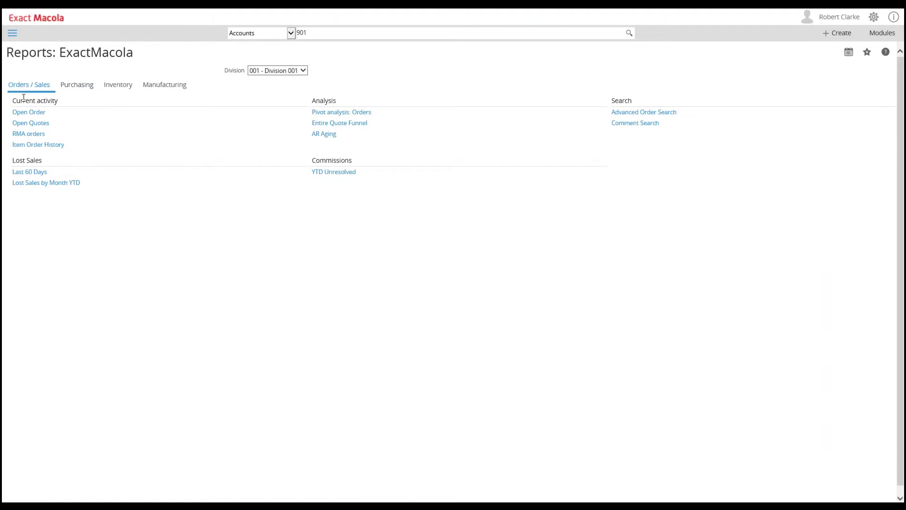
# Step: From the Open Order list start a new order and save it as a Demo favorite named New: Order
pyautogui.click(39, 113)
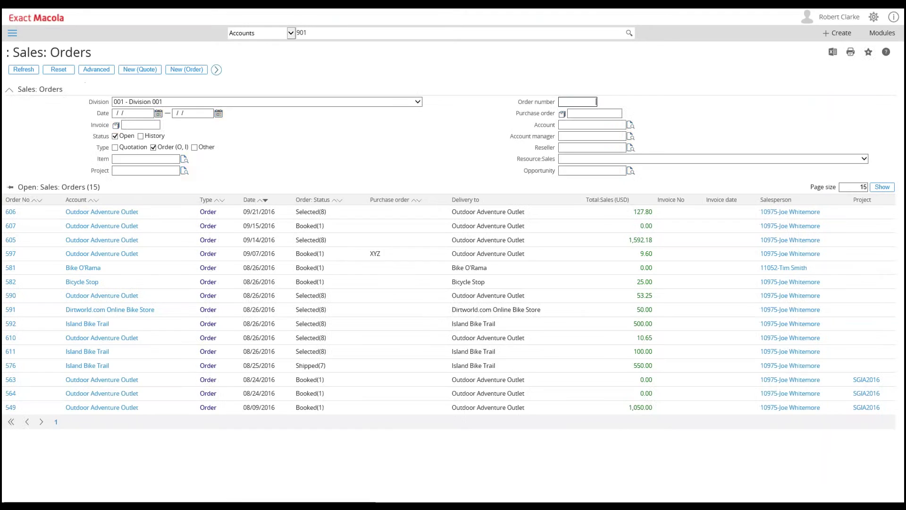
pyautogui.click(197, 73)
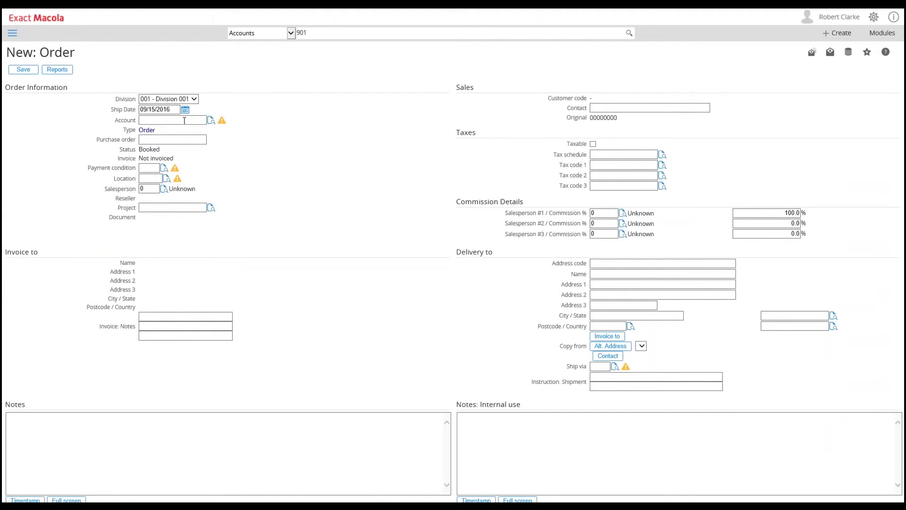
pyautogui.click(867, 53)
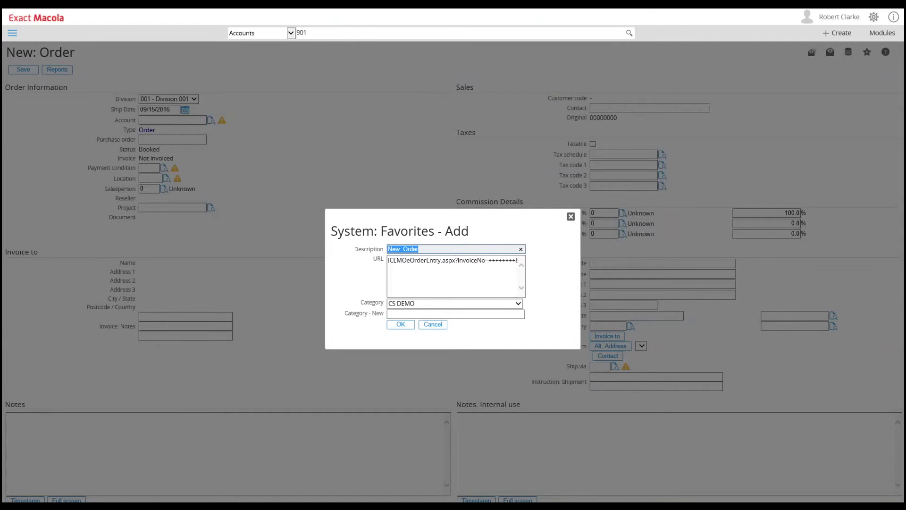
pyautogui.click(425, 249)
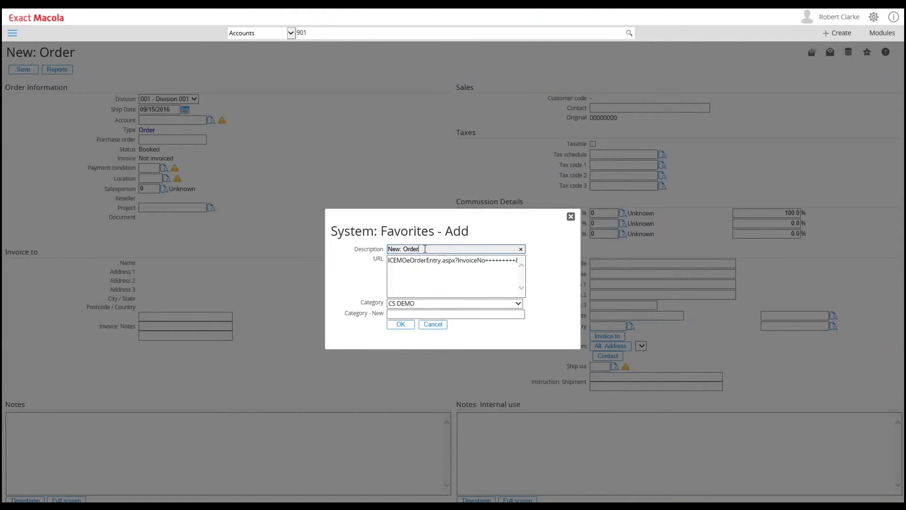
pyautogui.click(517, 304)
pyautogui.click(400, 321)
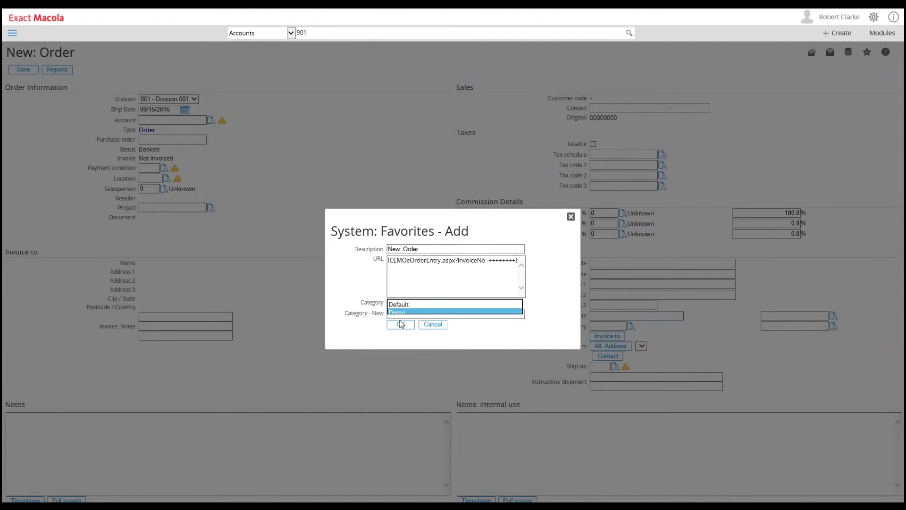
pyautogui.click(402, 325)
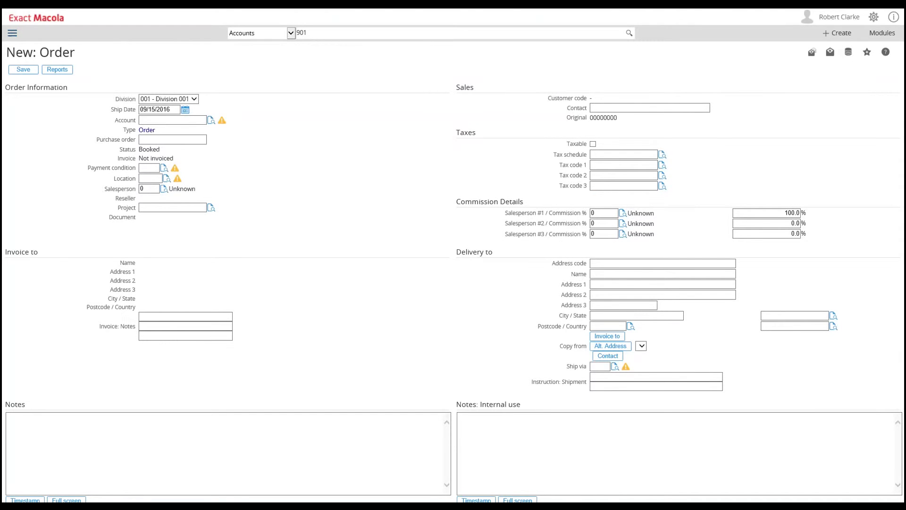
pyautogui.click(12, 33)
pyautogui.click(38, 53)
pyautogui.click(210, 120)
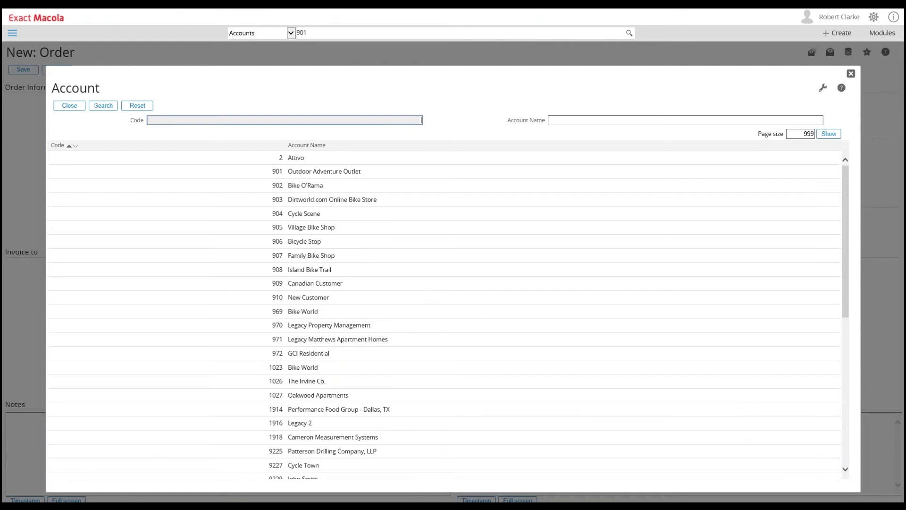
pyautogui.scroll(-10, 307, 328)
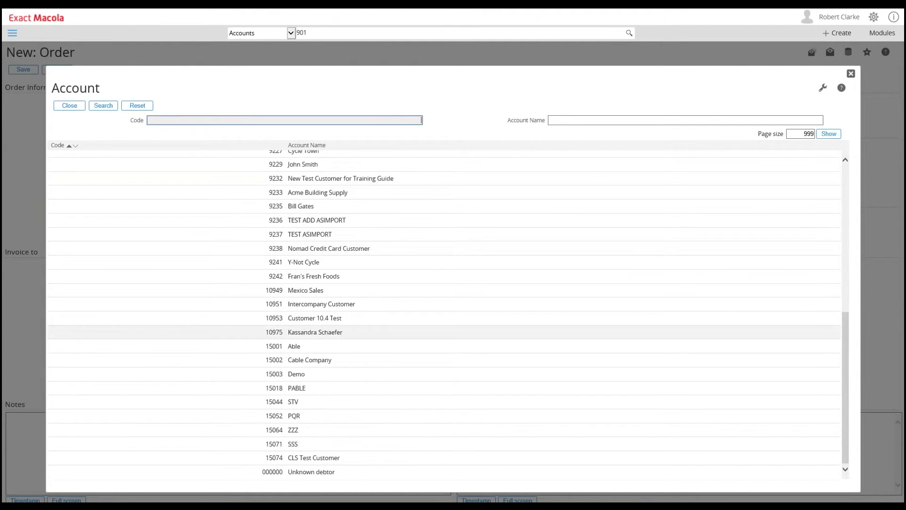
pyautogui.scroll(10, 306, 328)
pyautogui.click(69, 105)
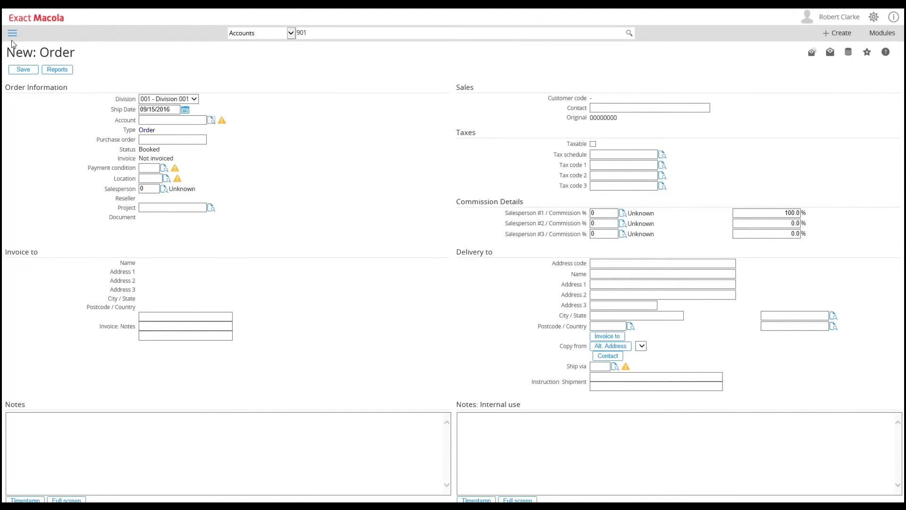
pyautogui.click(12, 35)
pyautogui.click(28, 52)
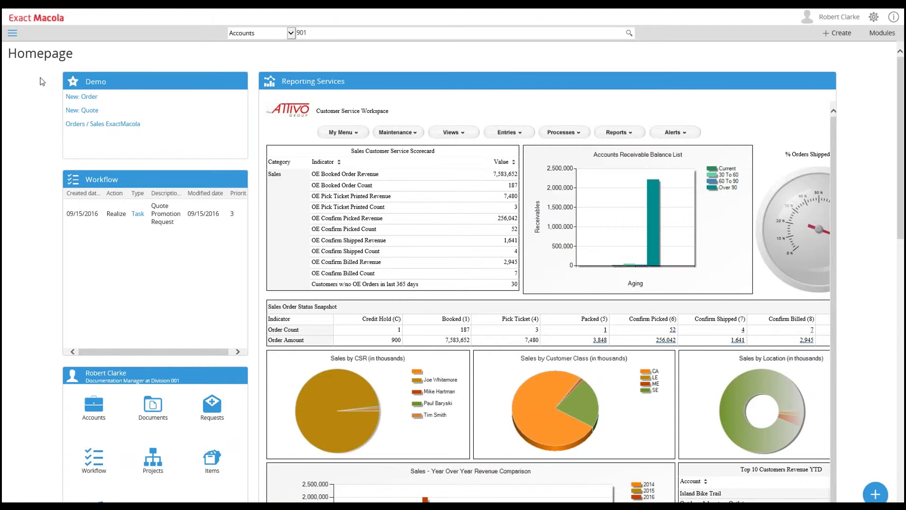
# Step: Open the Orders / Sales ExactMacola reports from the homepage's Demo favorites
pyautogui.click(102, 125)
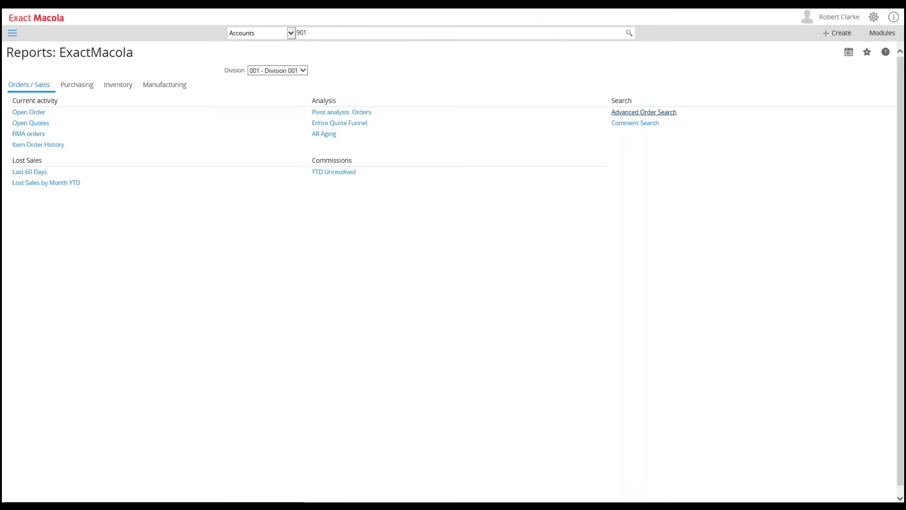
# Step: Open Advanced Order Search and save it as a favourite in the Demo category
pyautogui.click(645, 116)
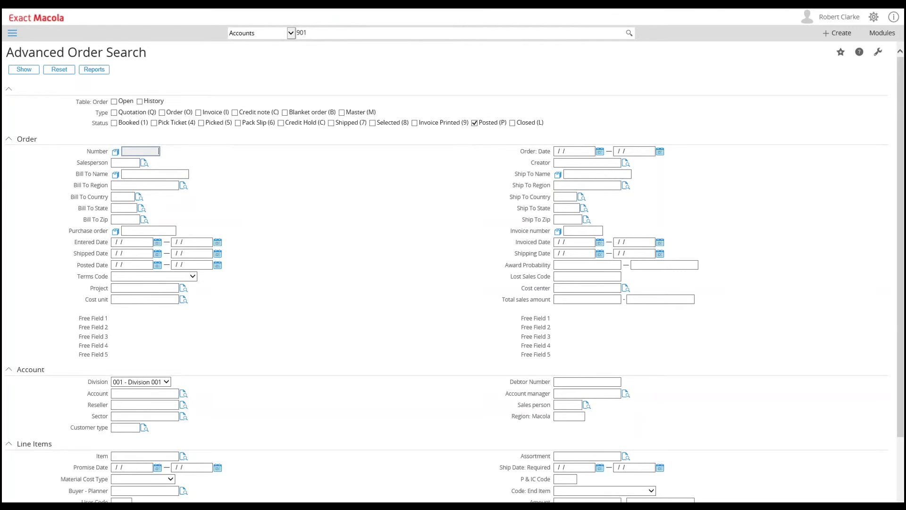
pyautogui.scroll(-2, 245, 194)
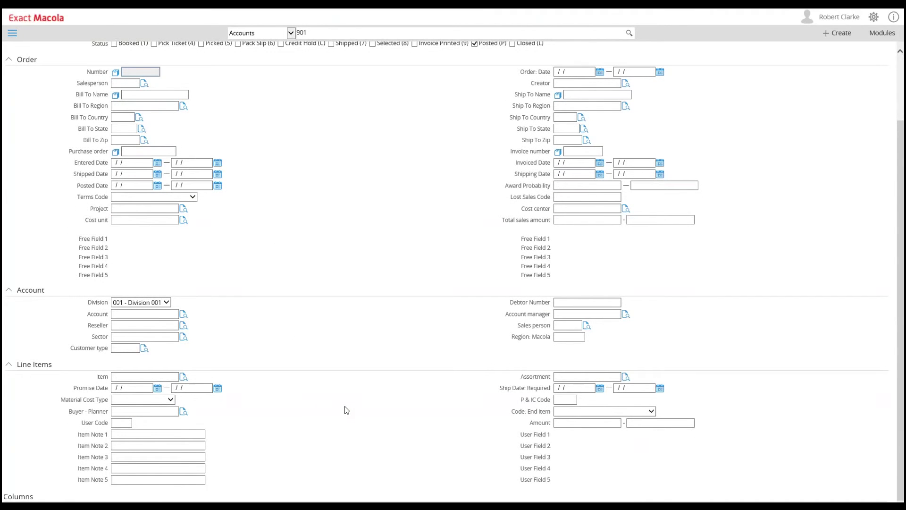
pyautogui.scroll(2, 347, 410)
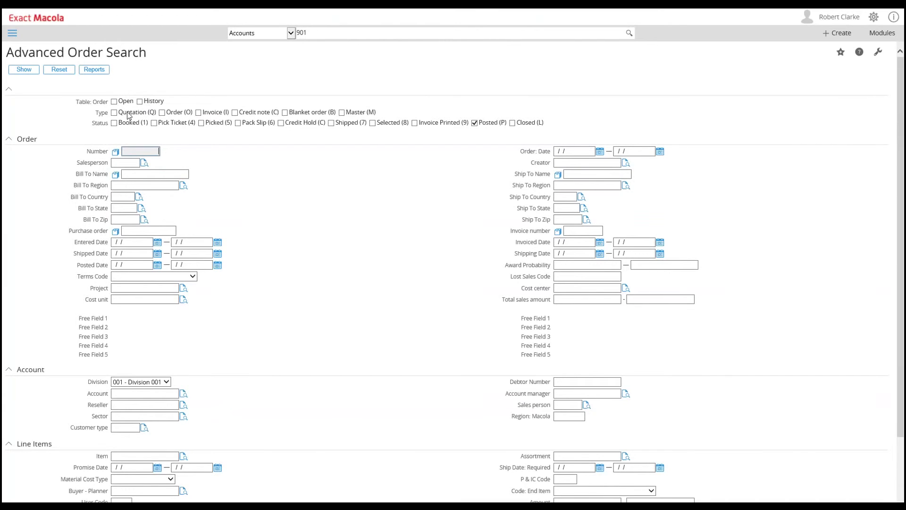
pyautogui.scroll(-2, 245, 234)
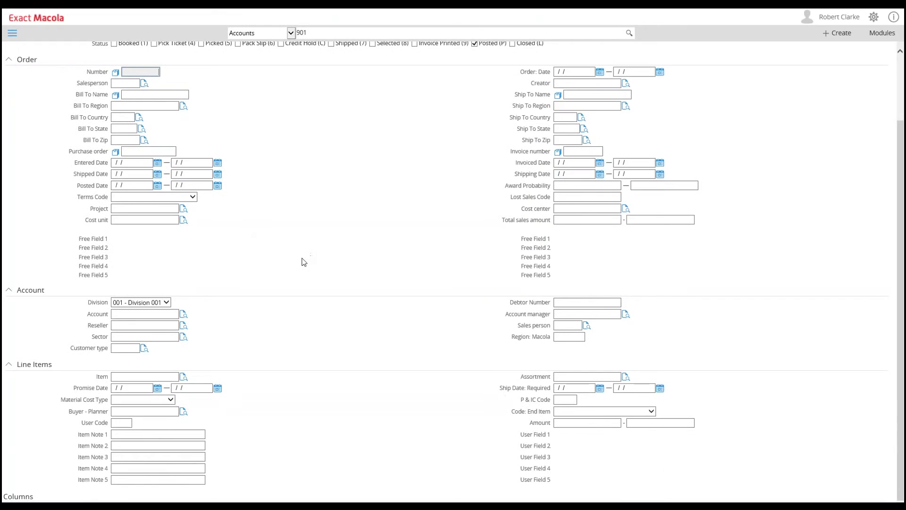
pyautogui.scroll(2, 326, 337)
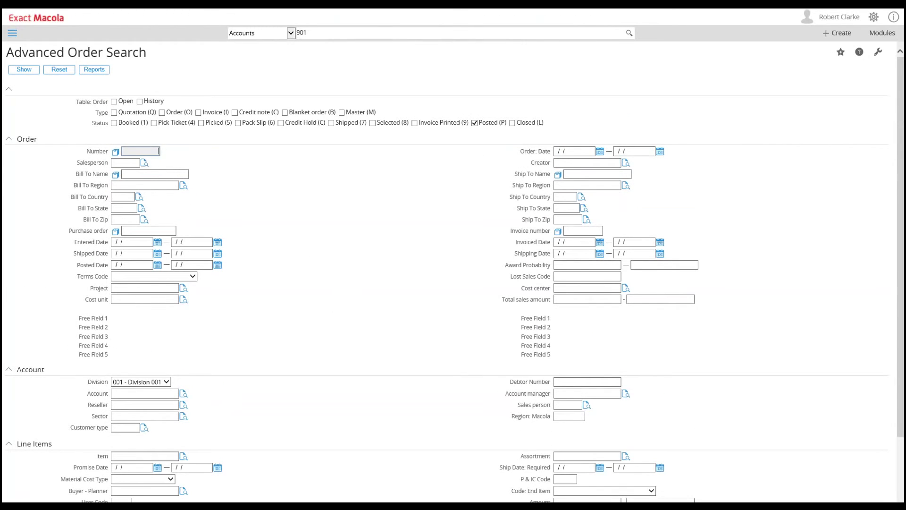
pyautogui.click(840, 52)
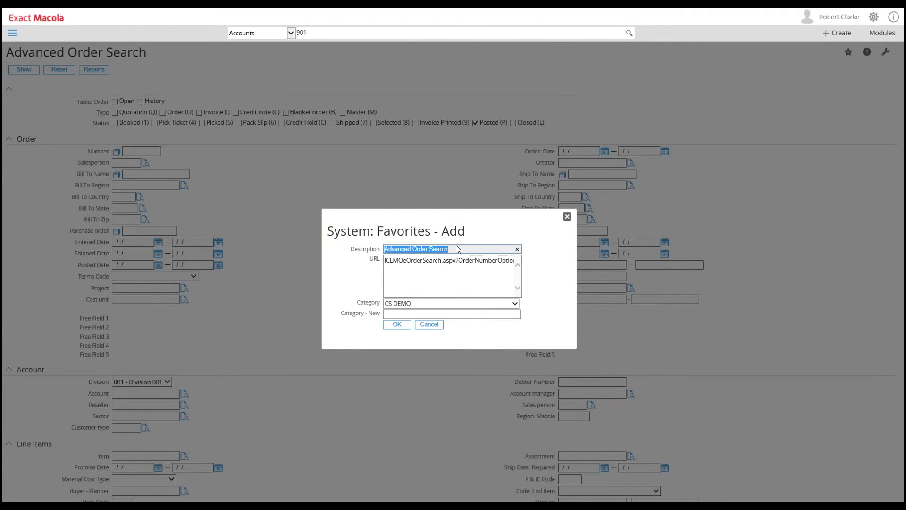
pyautogui.click(517, 303)
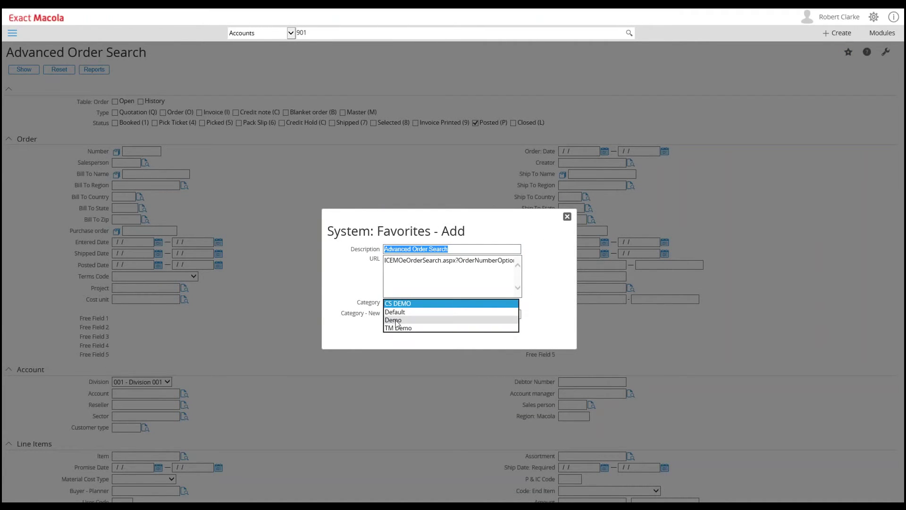
pyautogui.click(396, 321)
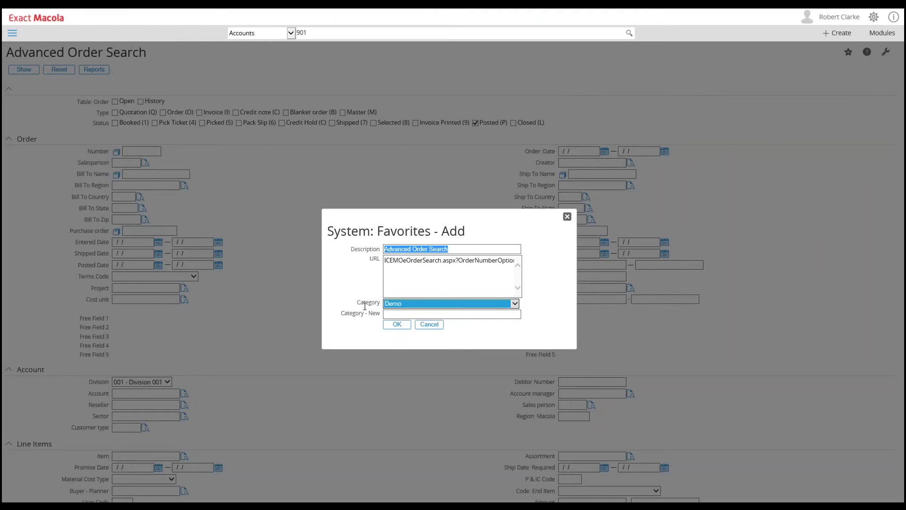
pyautogui.click(396, 325)
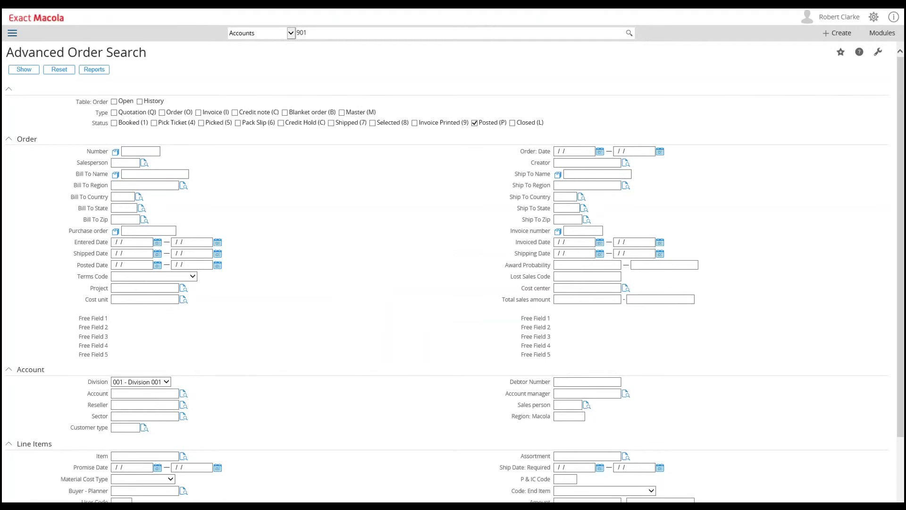
pyautogui.click(13, 33)
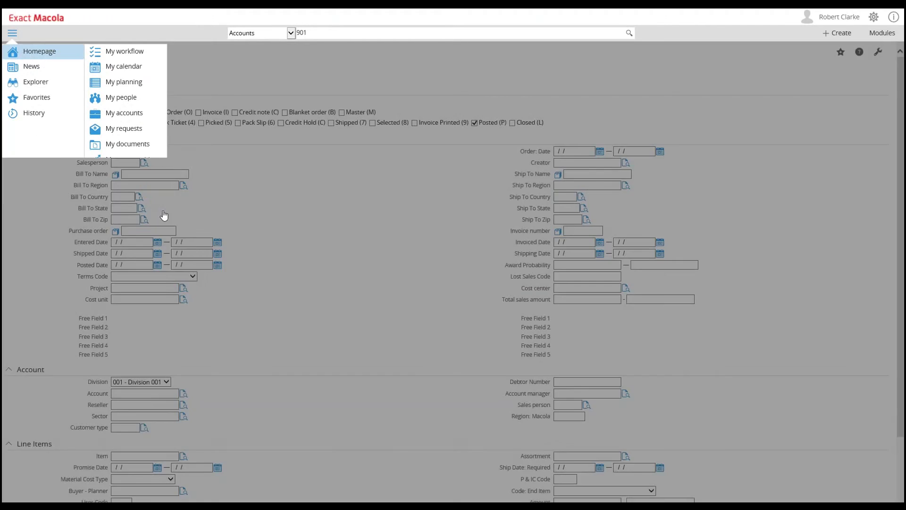
pyautogui.click(124, 128)
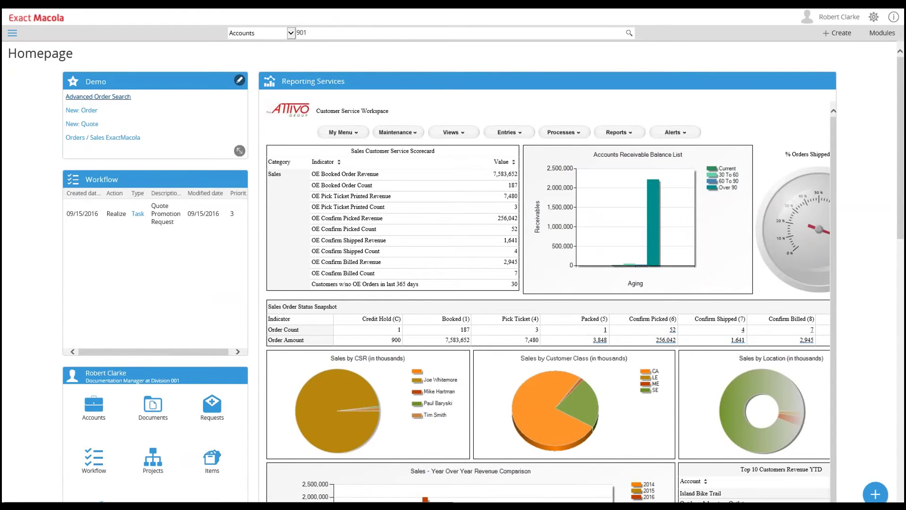
pyautogui.click(95, 98)
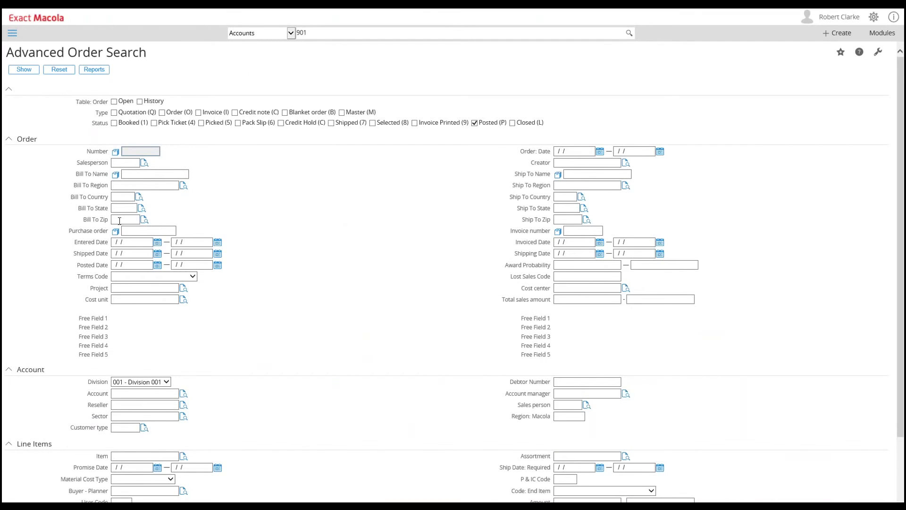
# Step: Search Division 001 for quotations only, showing up to 99 results per page
pyautogui.click(114, 113)
pyautogui.click(26, 69)
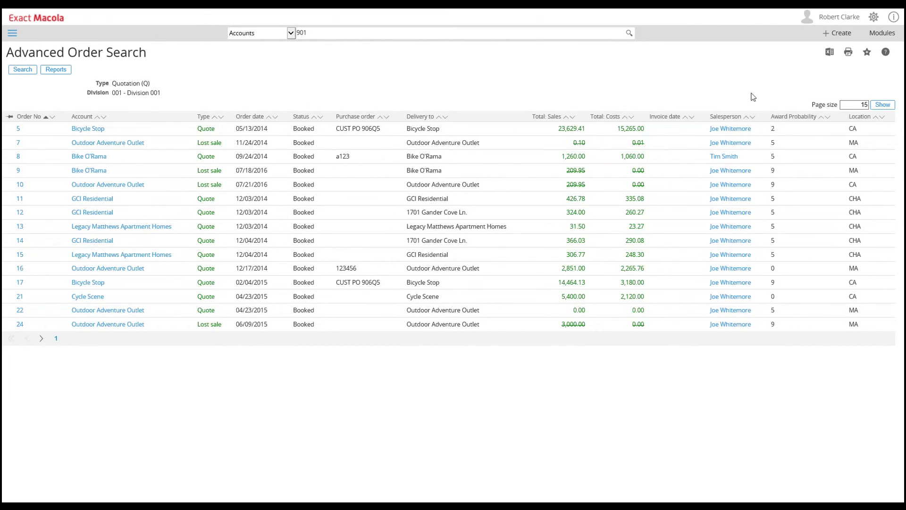
pyautogui.doubleClick(861, 104)
pyautogui.write('99')
pyautogui.click(880, 105)
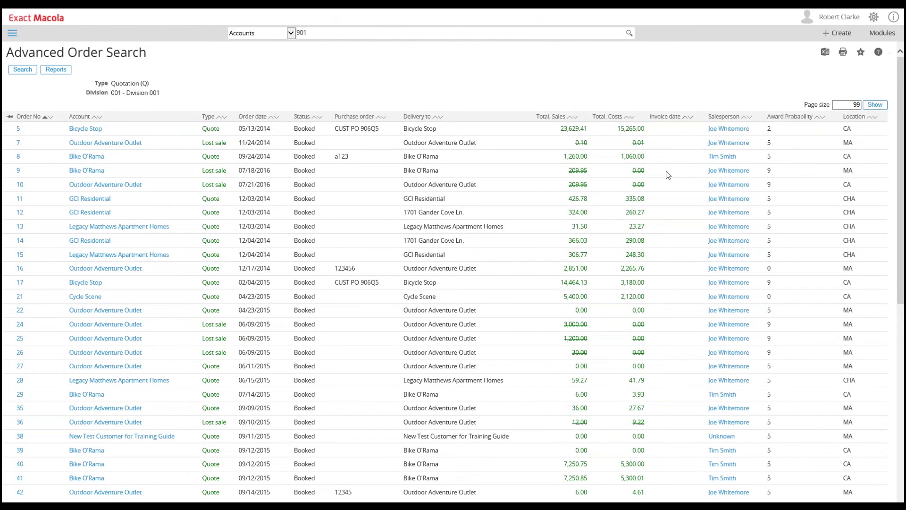
# Step: Open quote 17 and scroll through its details
pyautogui.click(19, 283)
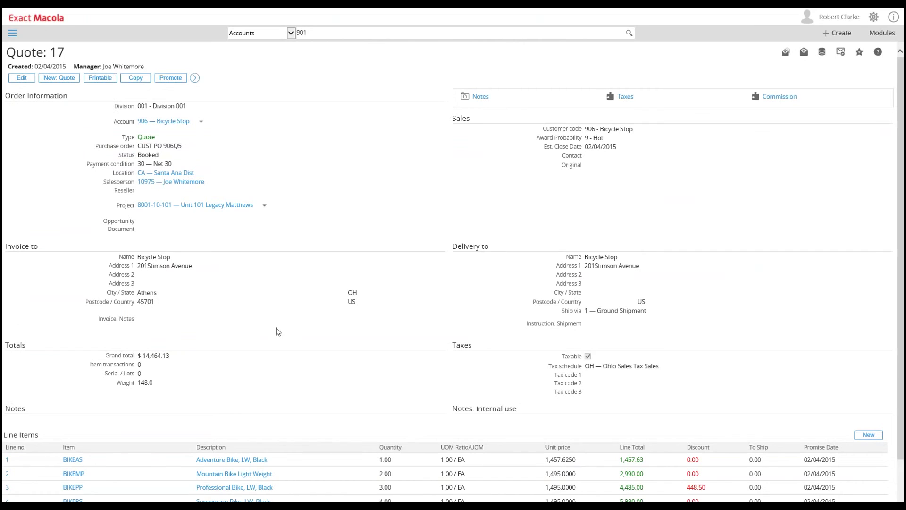
pyautogui.scroll(-2, 276, 328)
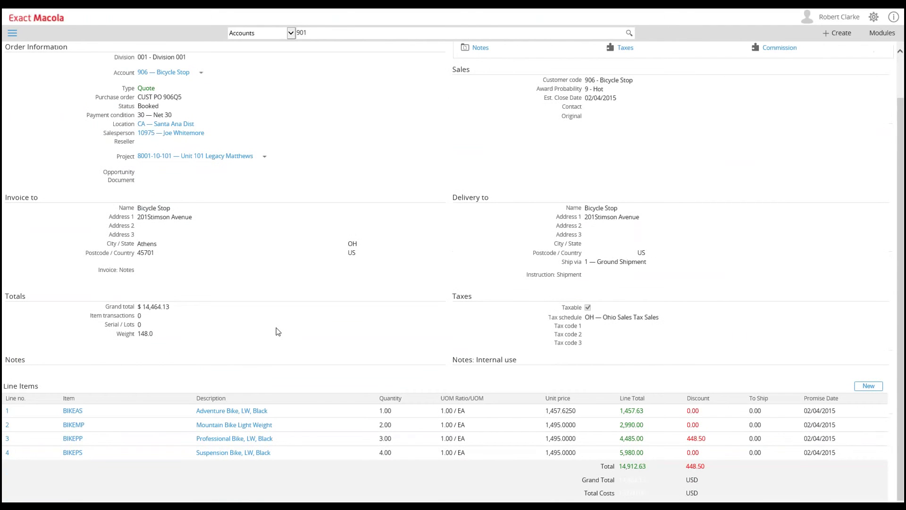
pyautogui.scroll(2, 276, 328)
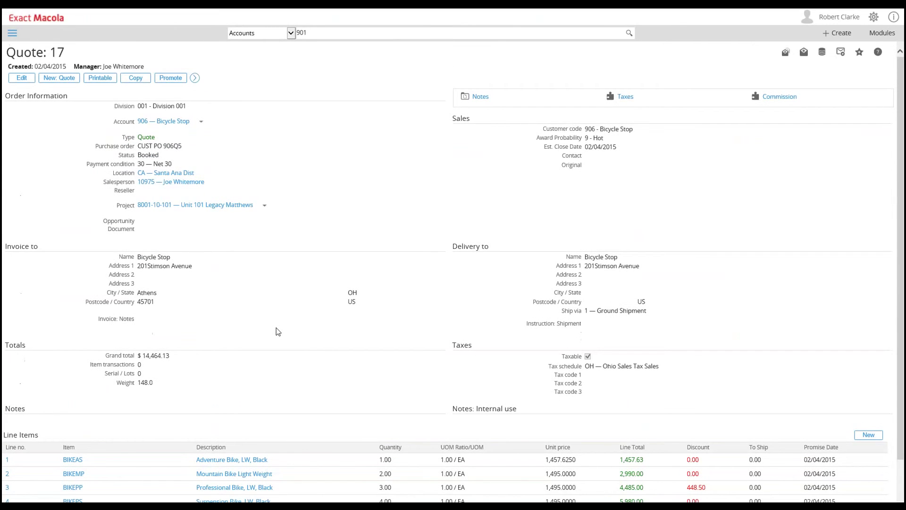
pyautogui.scroll(-2, 278, 331)
pyautogui.scroll(2, 276, 327)
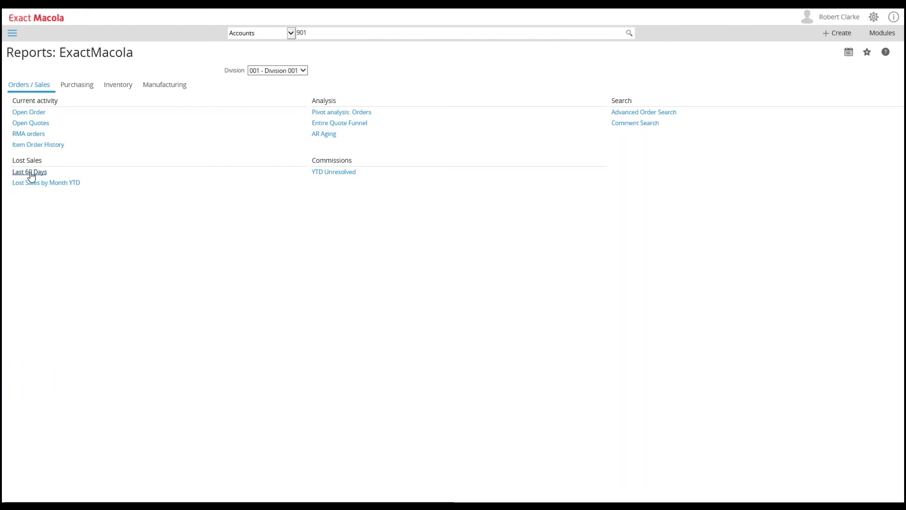
pyautogui.click(30, 172)
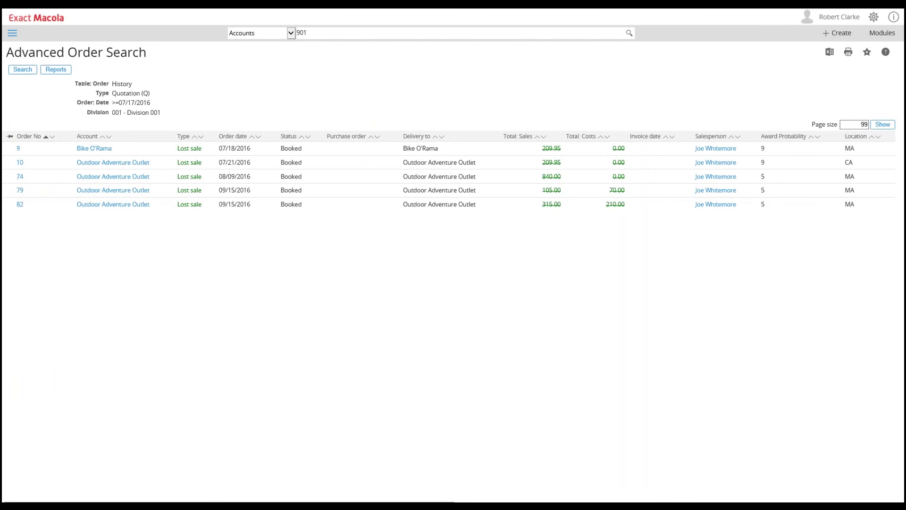
pyautogui.click(20, 205)
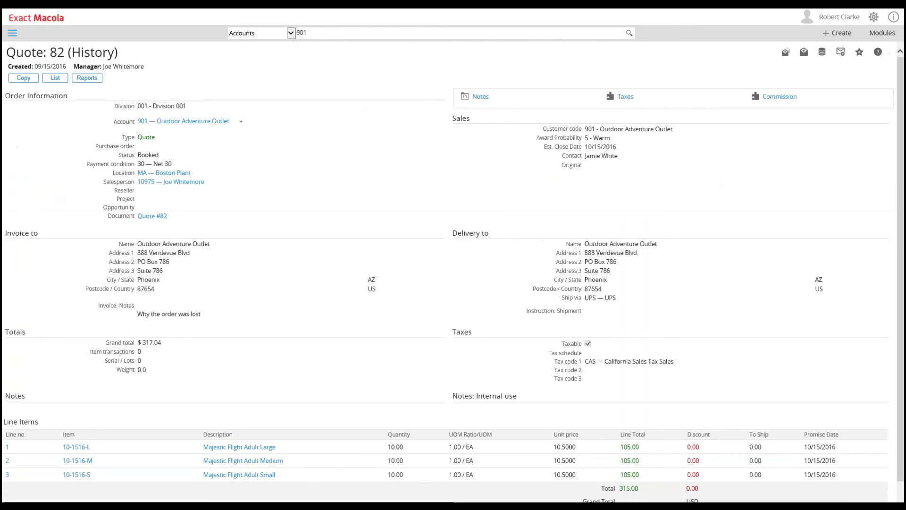
pyautogui.moveTo(214, 314); pyautogui.dragTo(140, 313)
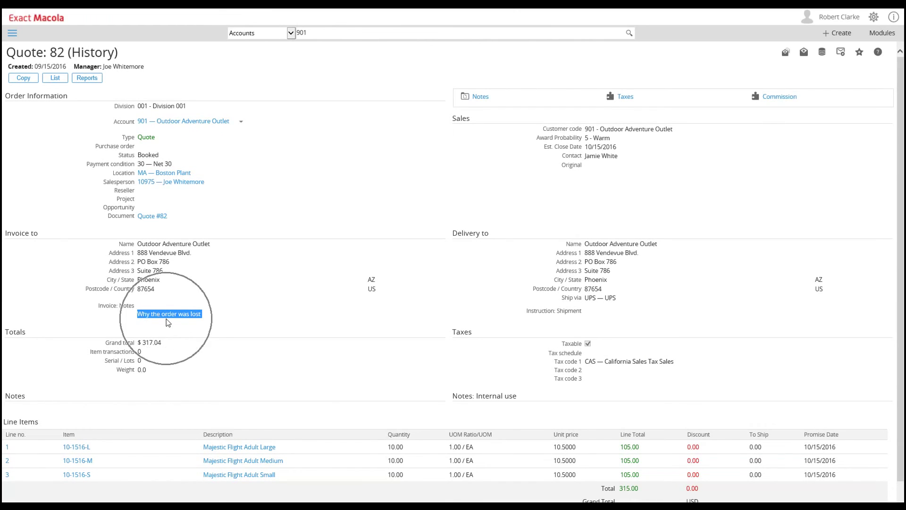
pyautogui.click(9, 21)
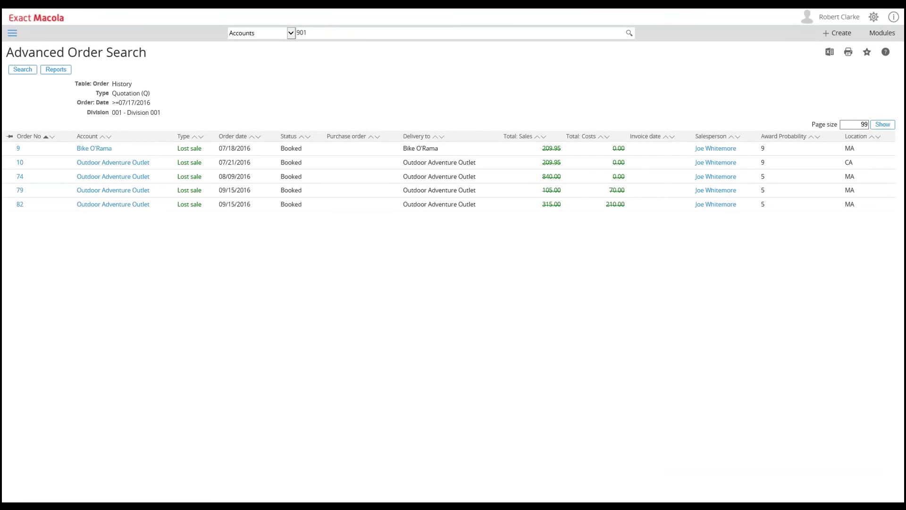
pyautogui.click(14, 19)
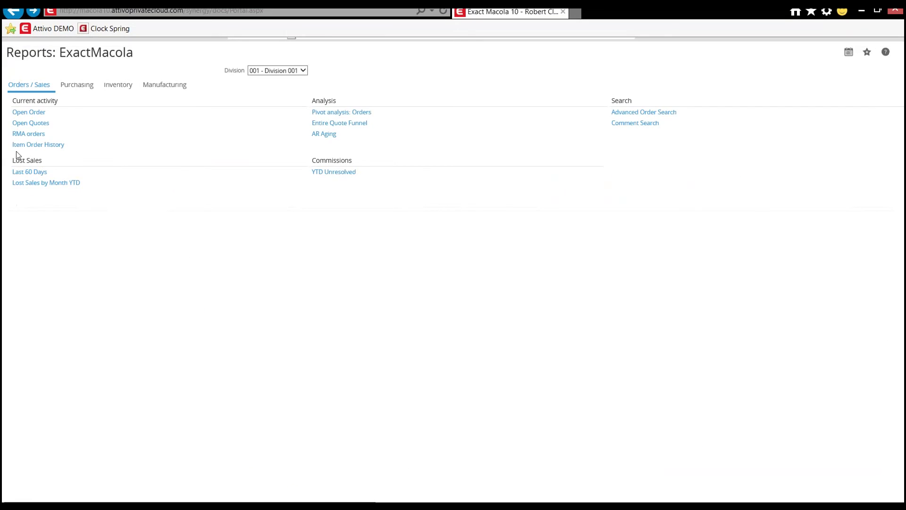
# Step: Open Lost Sales by Month YTD, drill into code 100's 420.00 for Sep 2016, then return
pyautogui.click(63, 185)
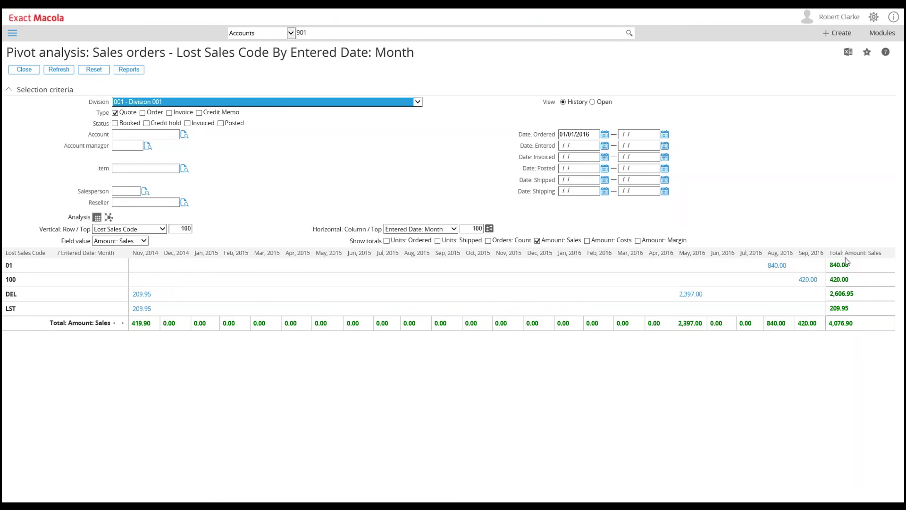
pyautogui.click(18, 280)
pyautogui.doubleClick(18, 280)
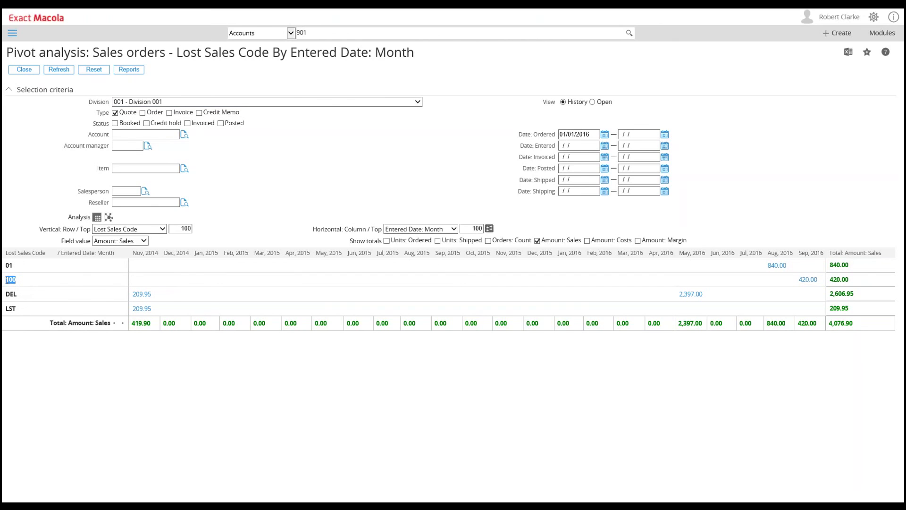
pyautogui.click(807, 279)
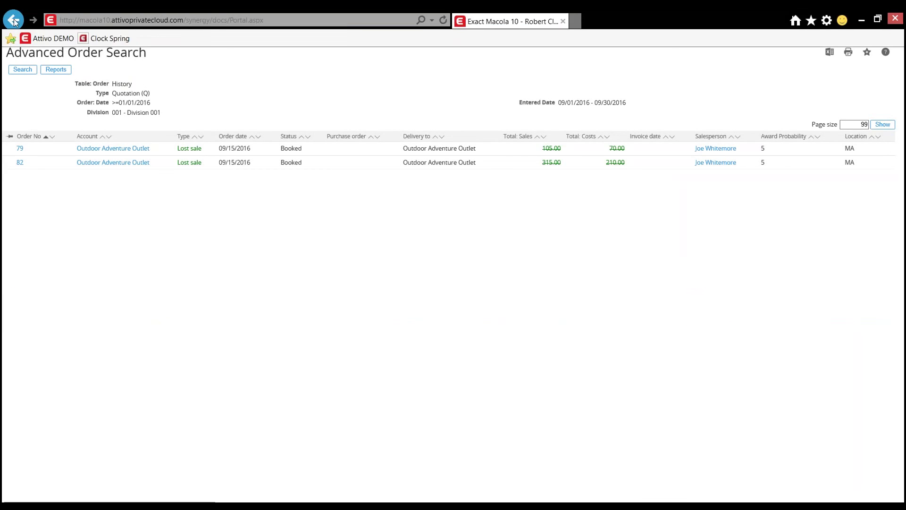
pyautogui.click(15, 21)
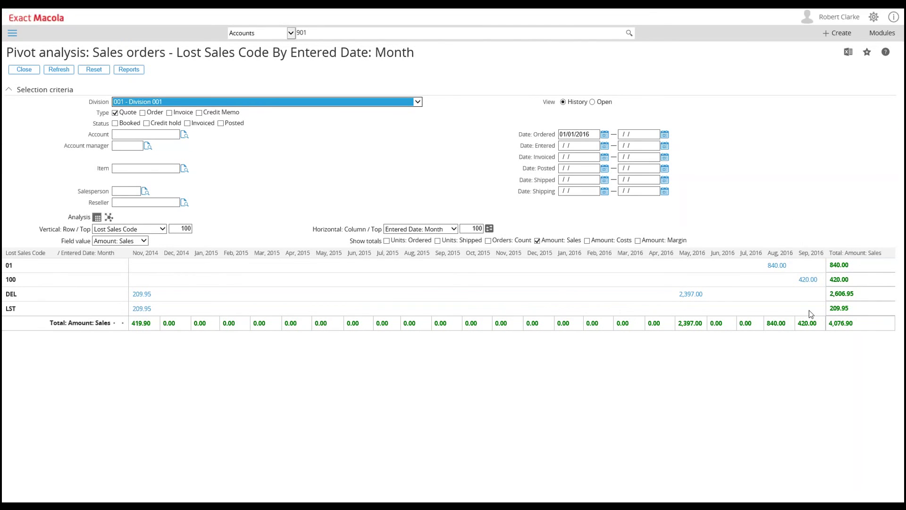